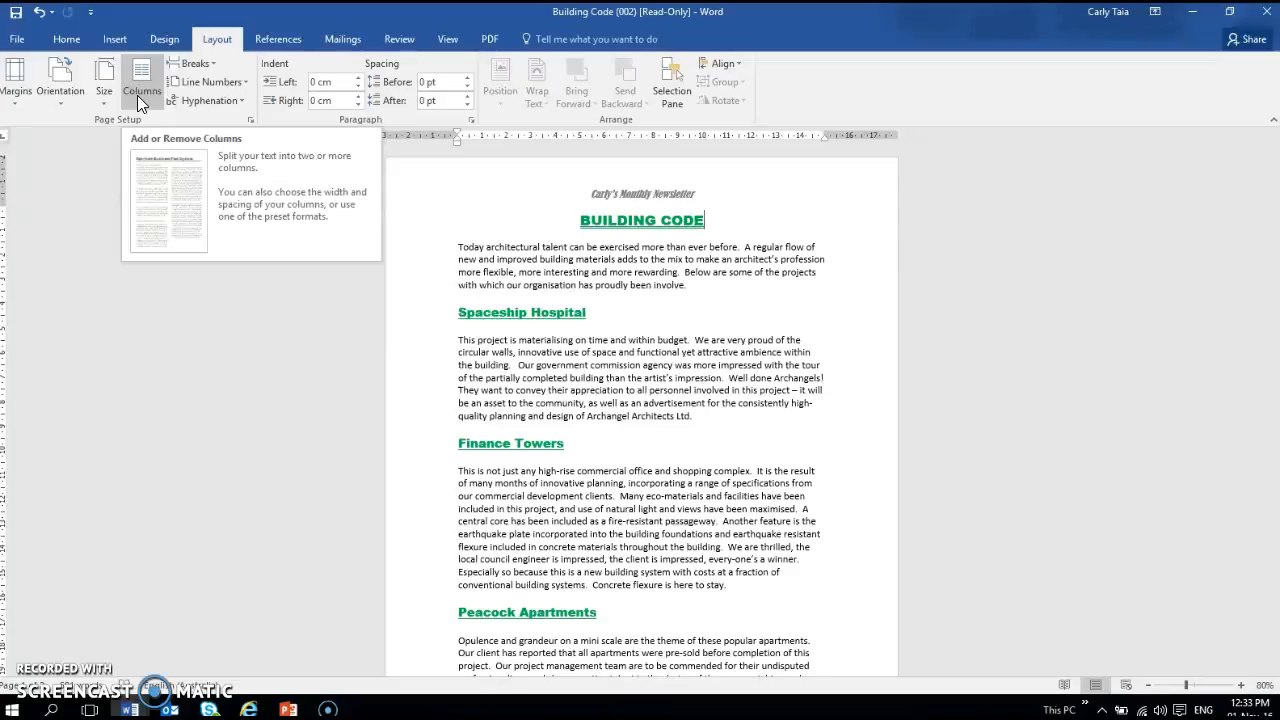
# Step: Try laying out the whole document, including the BUILDING CODE title, in two columns and undo that layout
pyautogui.click(137, 95)
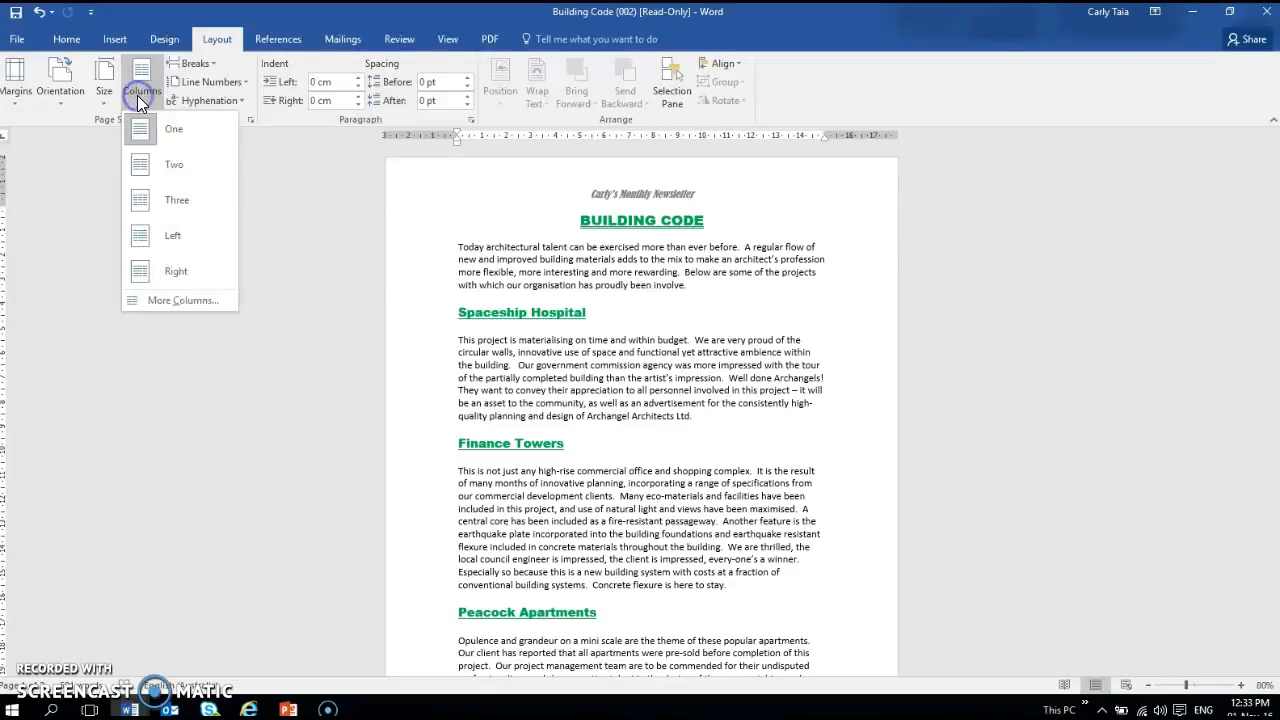
pyautogui.click(157, 166)
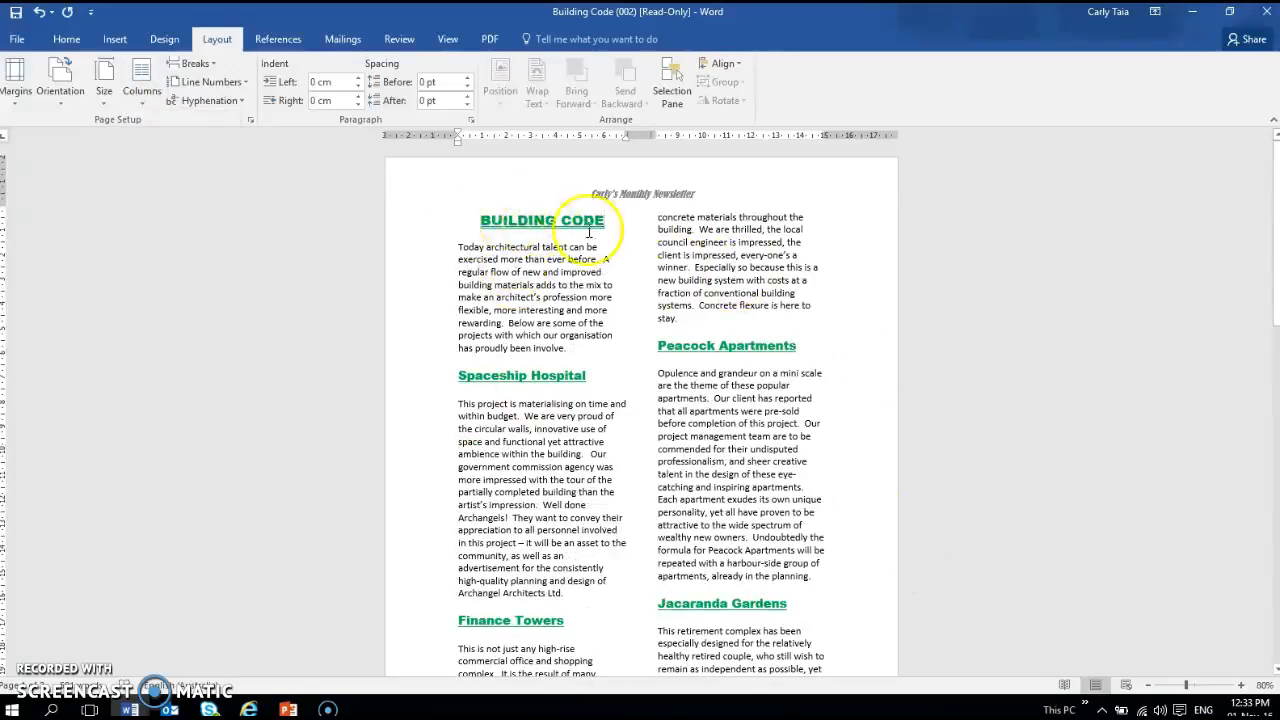
pyautogui.click(38, 12)
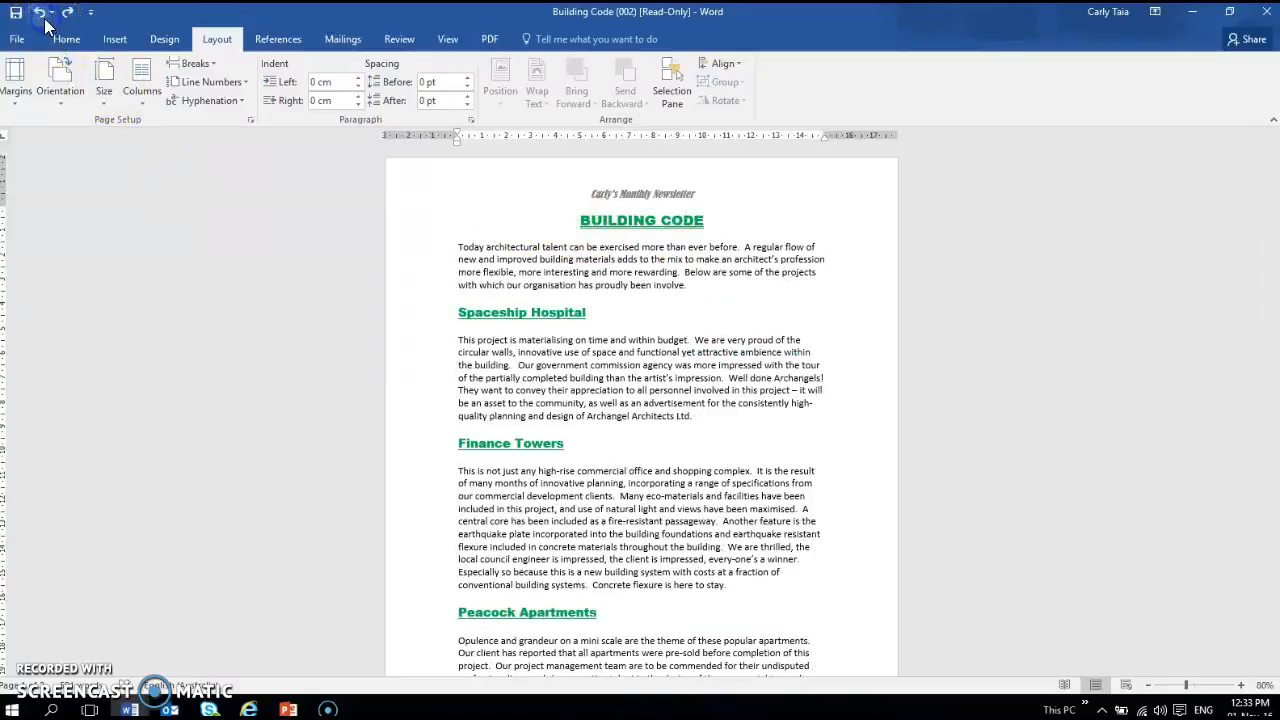
# Step: Add a blank line below the BUILDING CODE title and insert a continuous section break there
pyautogui.click(746, 228)
pyautogui.press('Return')
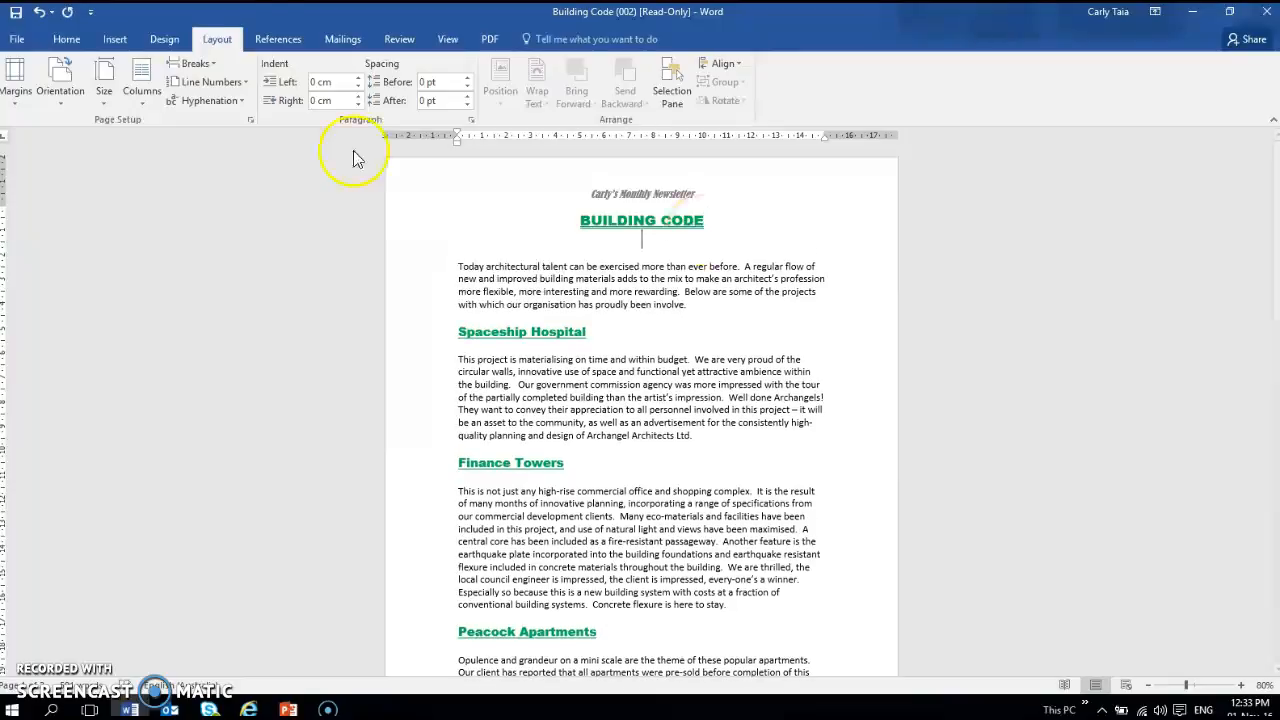
pyautogui.click(200, 63)
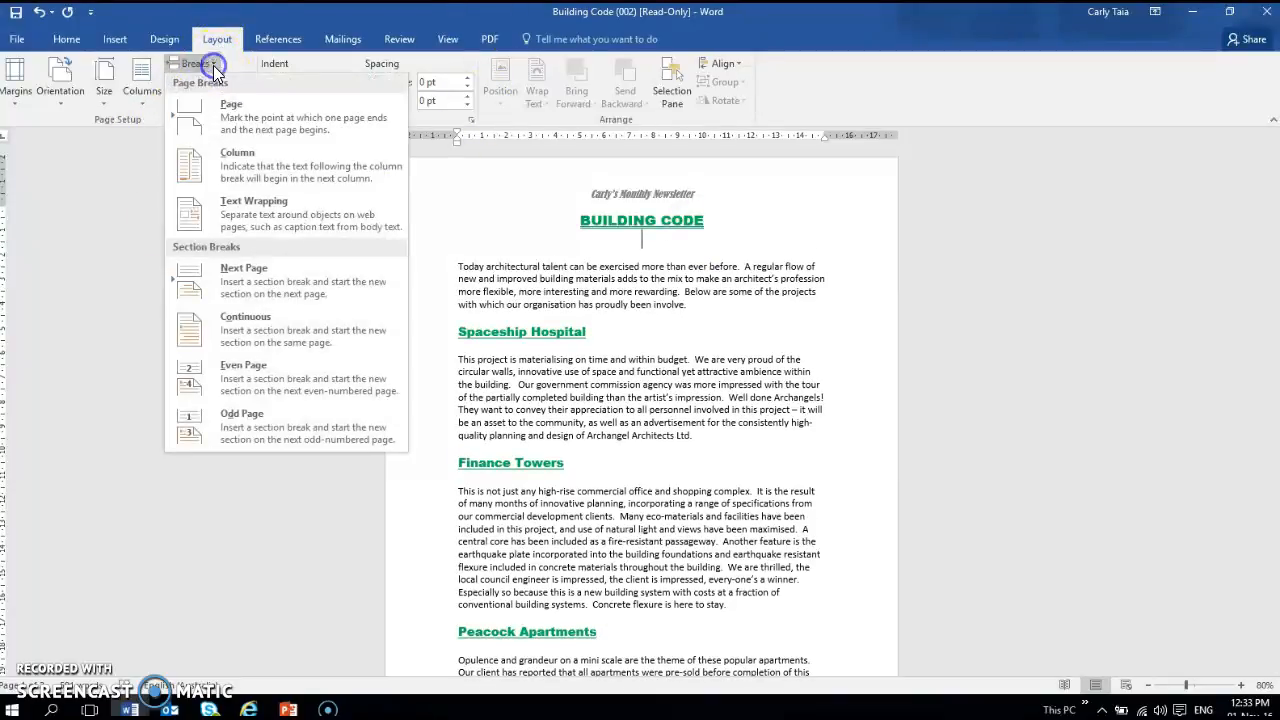
pyautogui.click(301, 325)
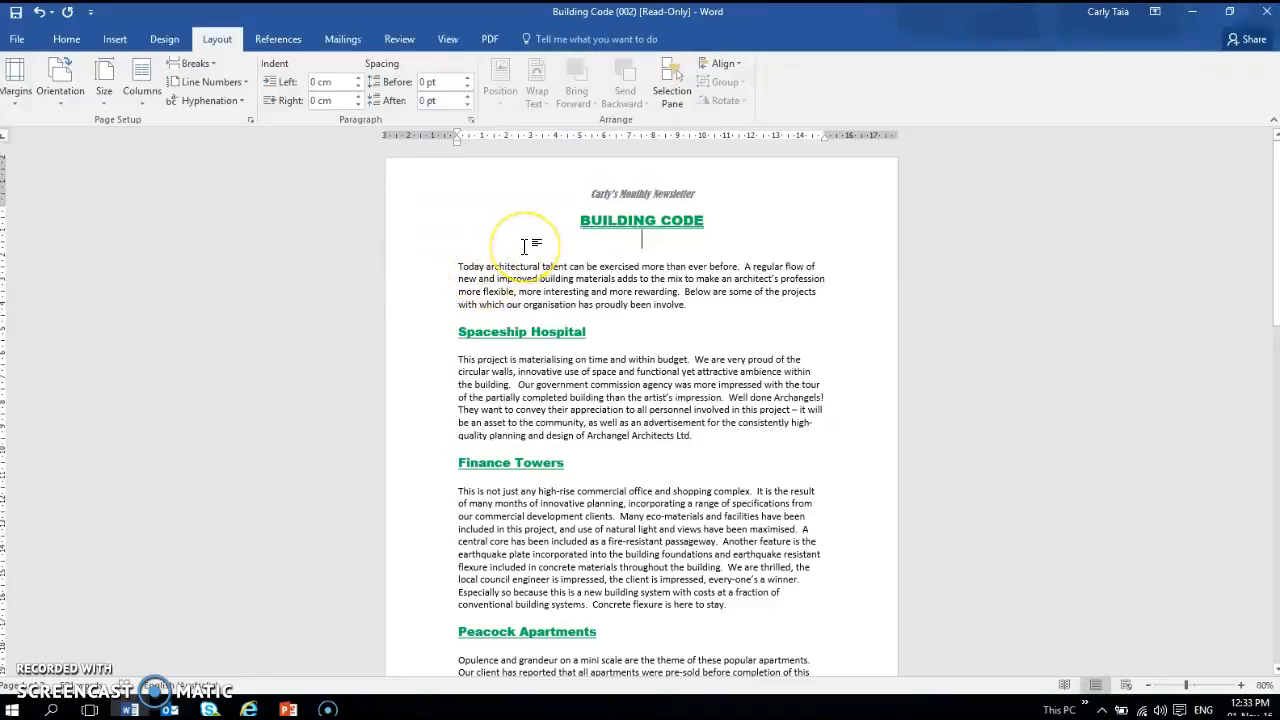
# Step: Format the section below the title in two equal-width columns with a line between them
pyautogui.click(645, 240)
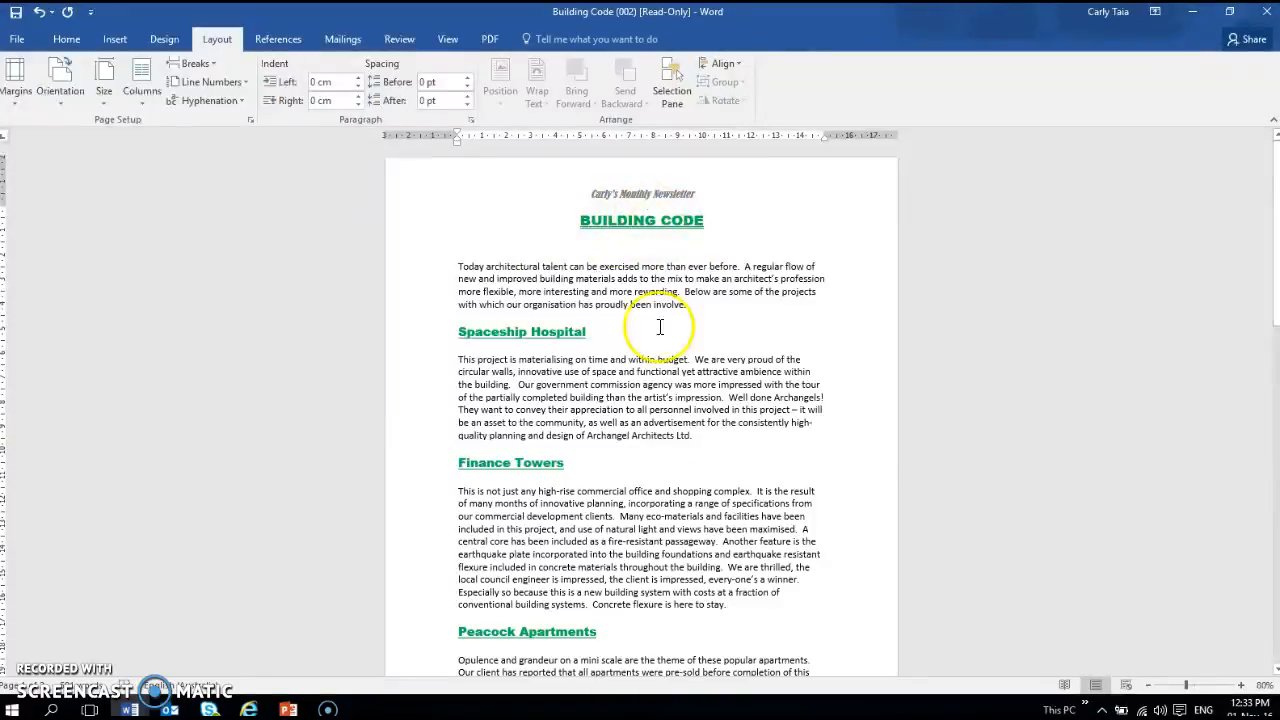
pyautogui.click(149, 104)
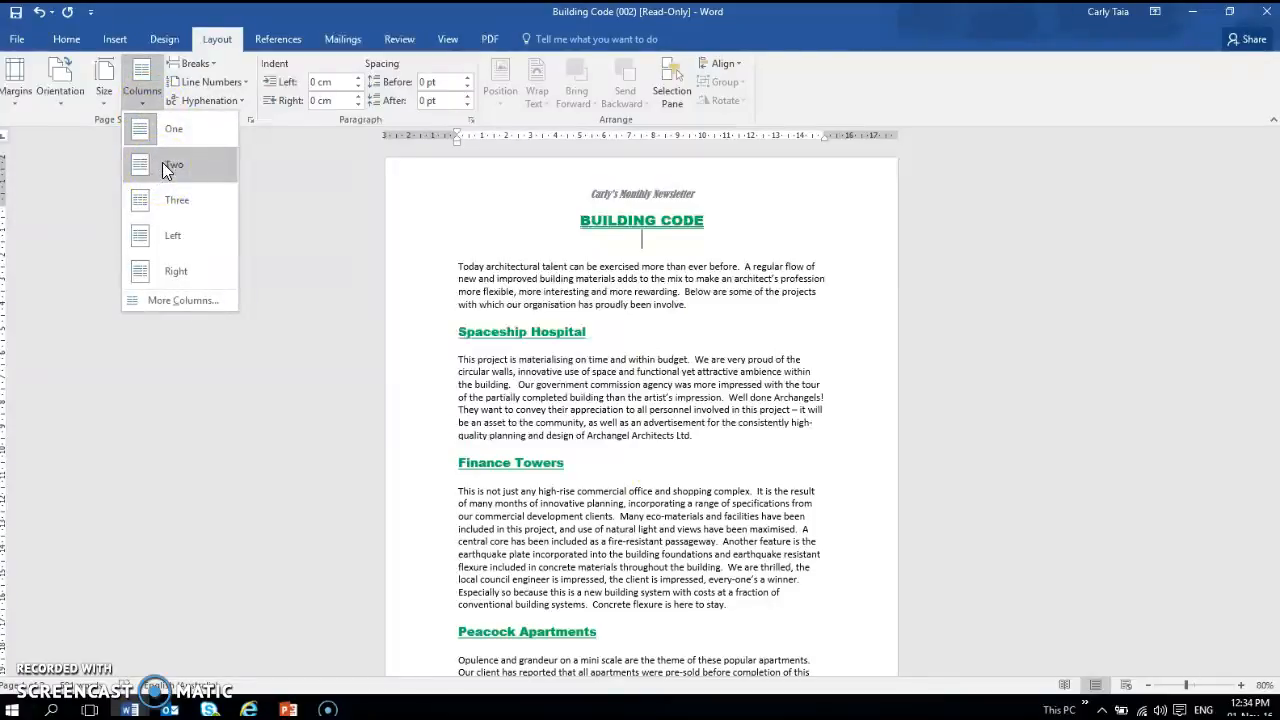
pyautogui.click(176, 302)
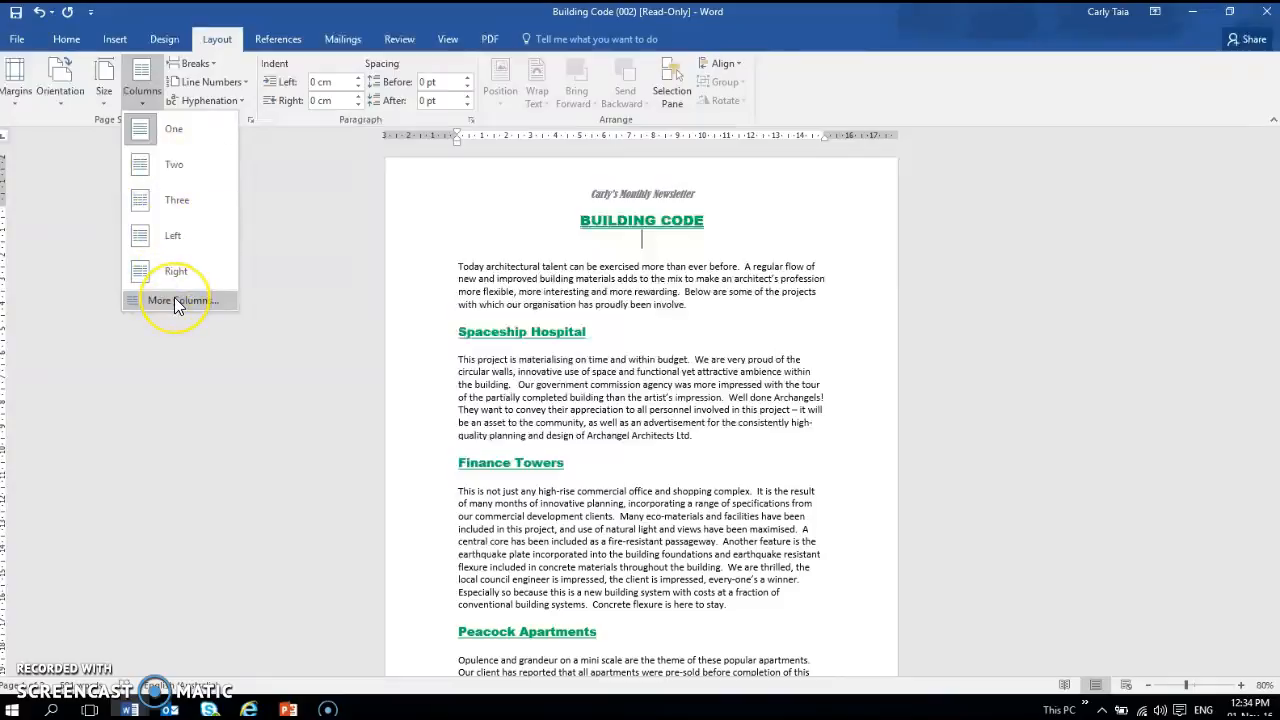
pyautogui.click(176, 302)
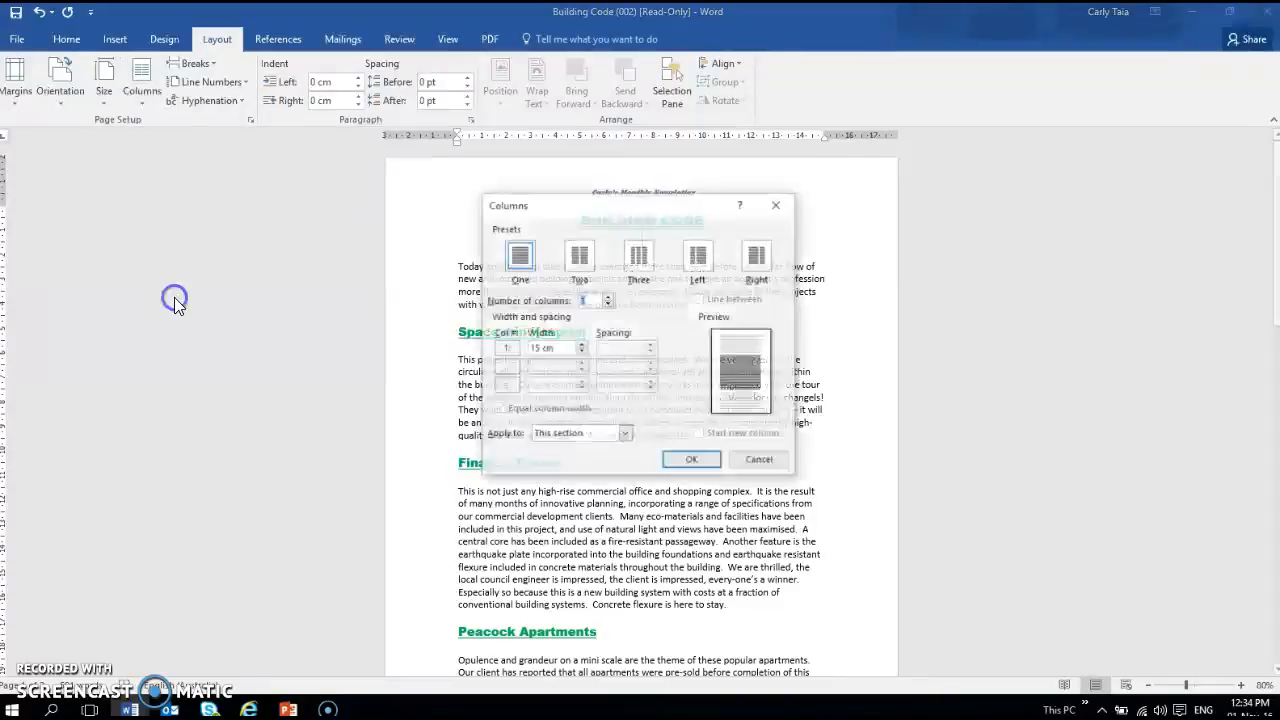
pyautogui.click(568, 258)
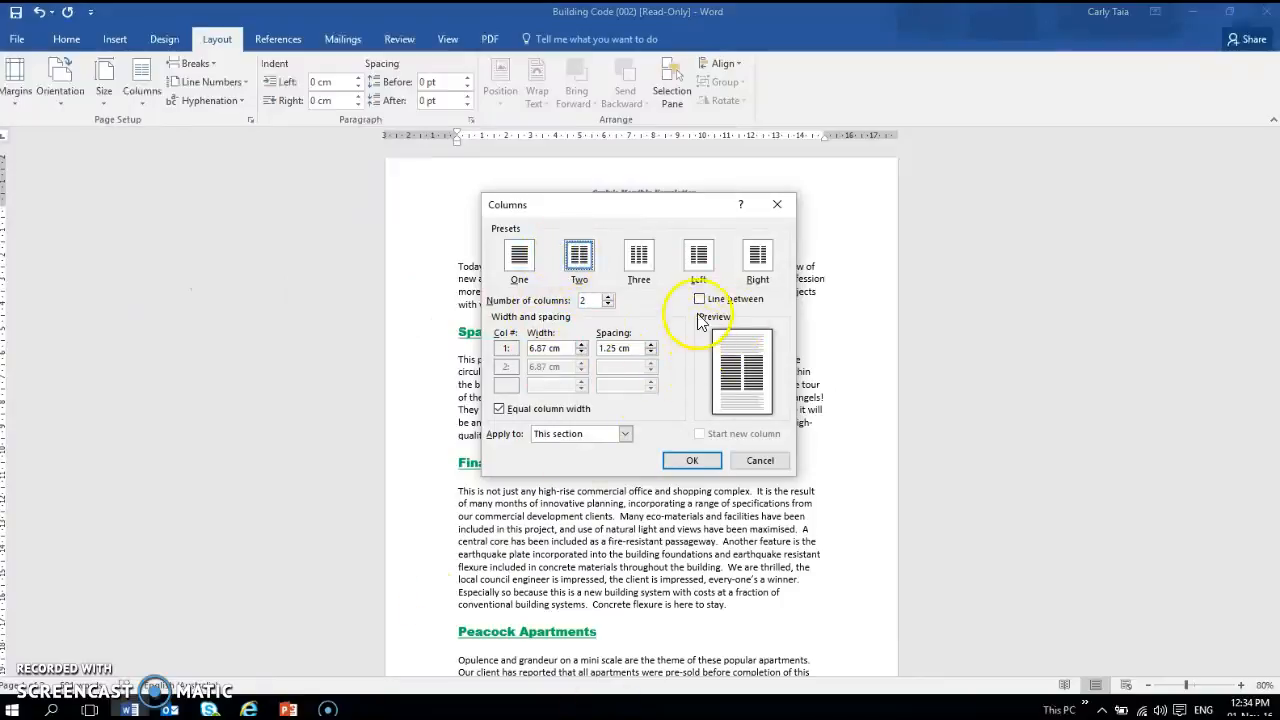
pyautogui.click(699, 300)
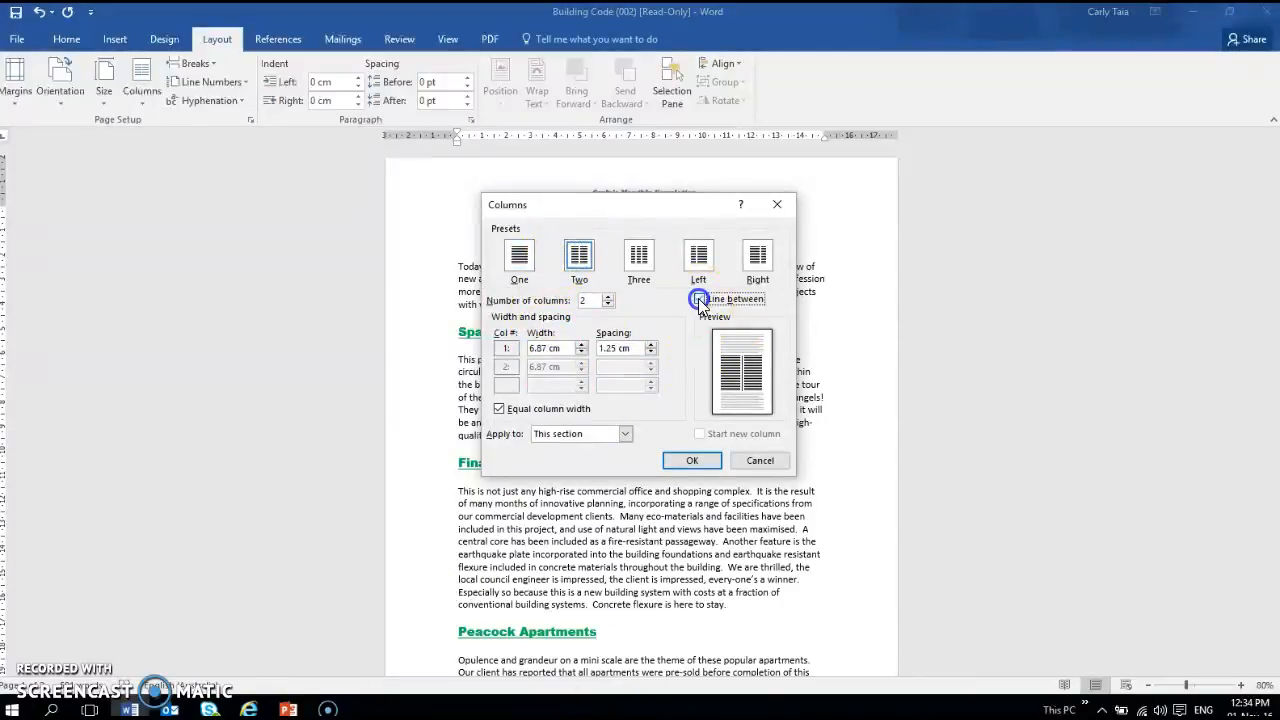
pyautogui.click(693, 460)
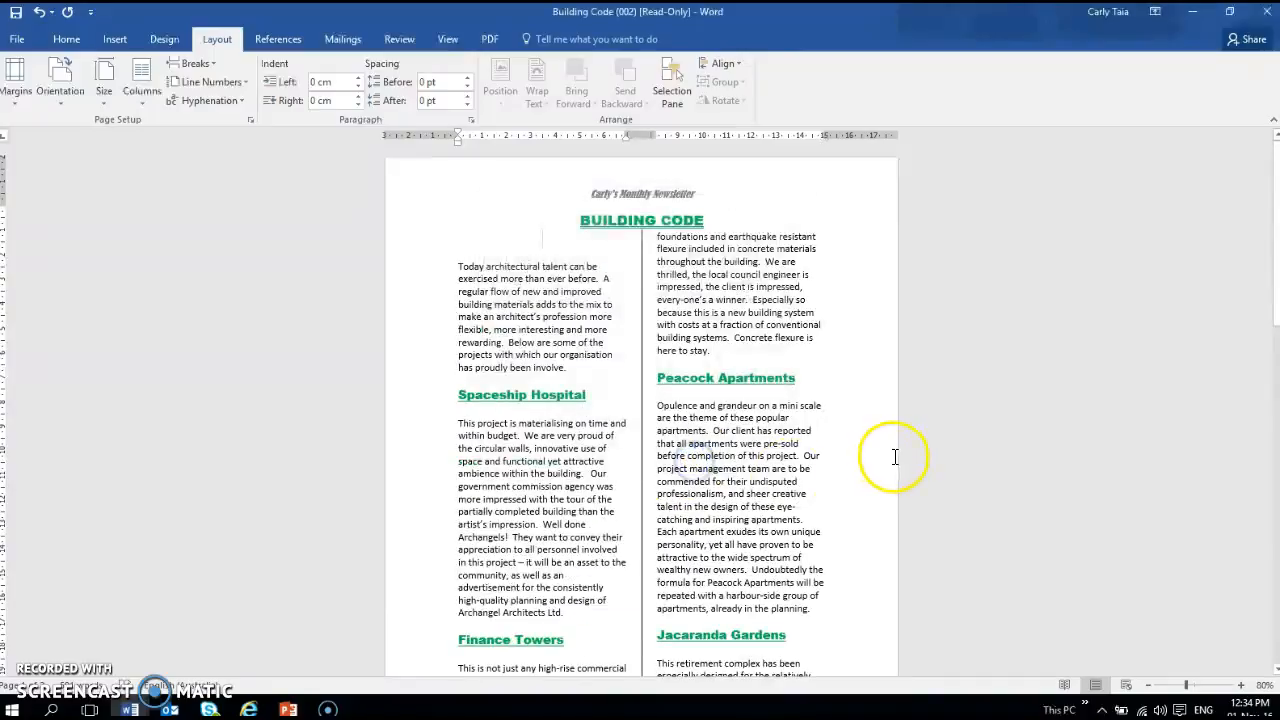
# Step: Add another blank line after the BUILDING CODE title to separate it from the two-column text
pyautogui.click(705, 220)
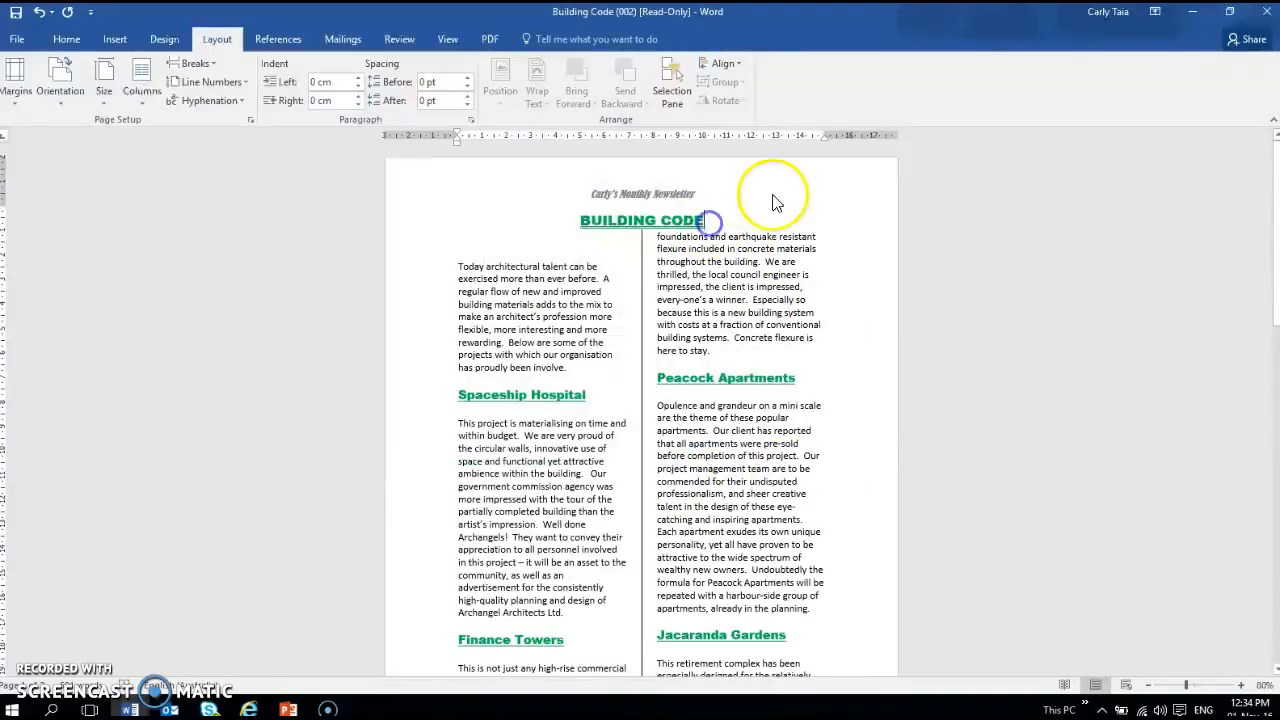
pyautogui.press('Return')
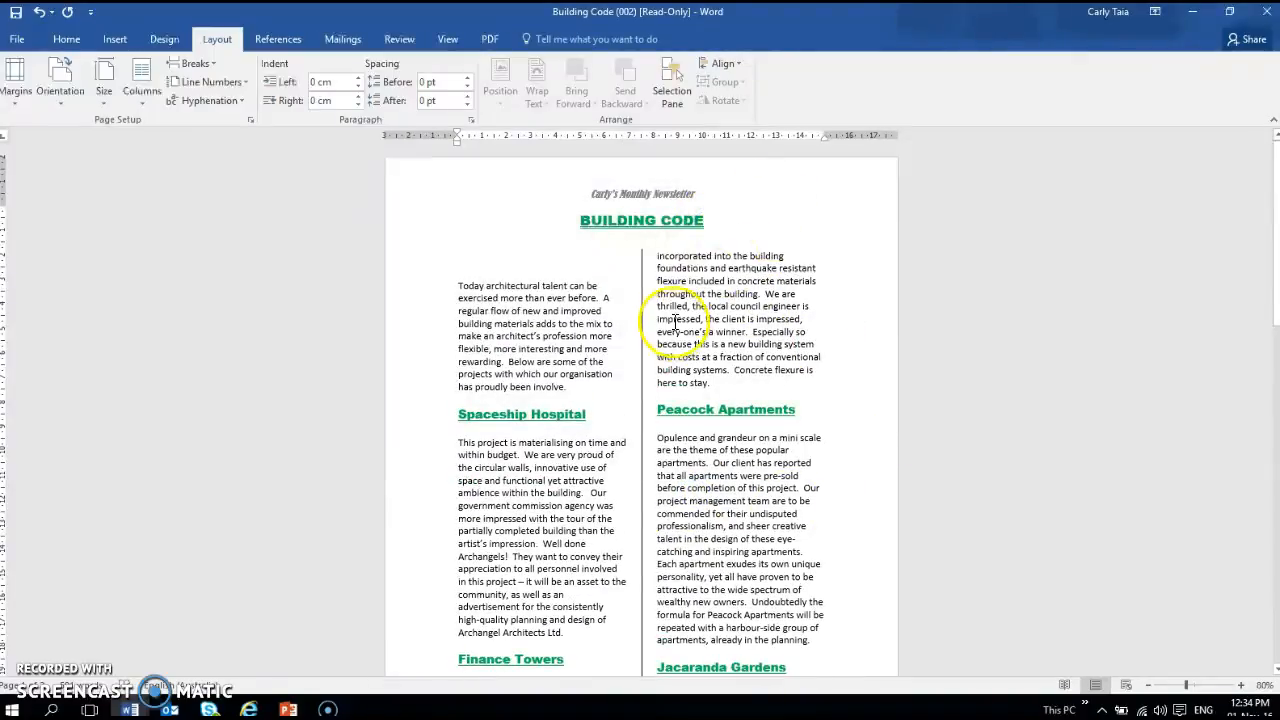
pyautogui.click(700, 256)
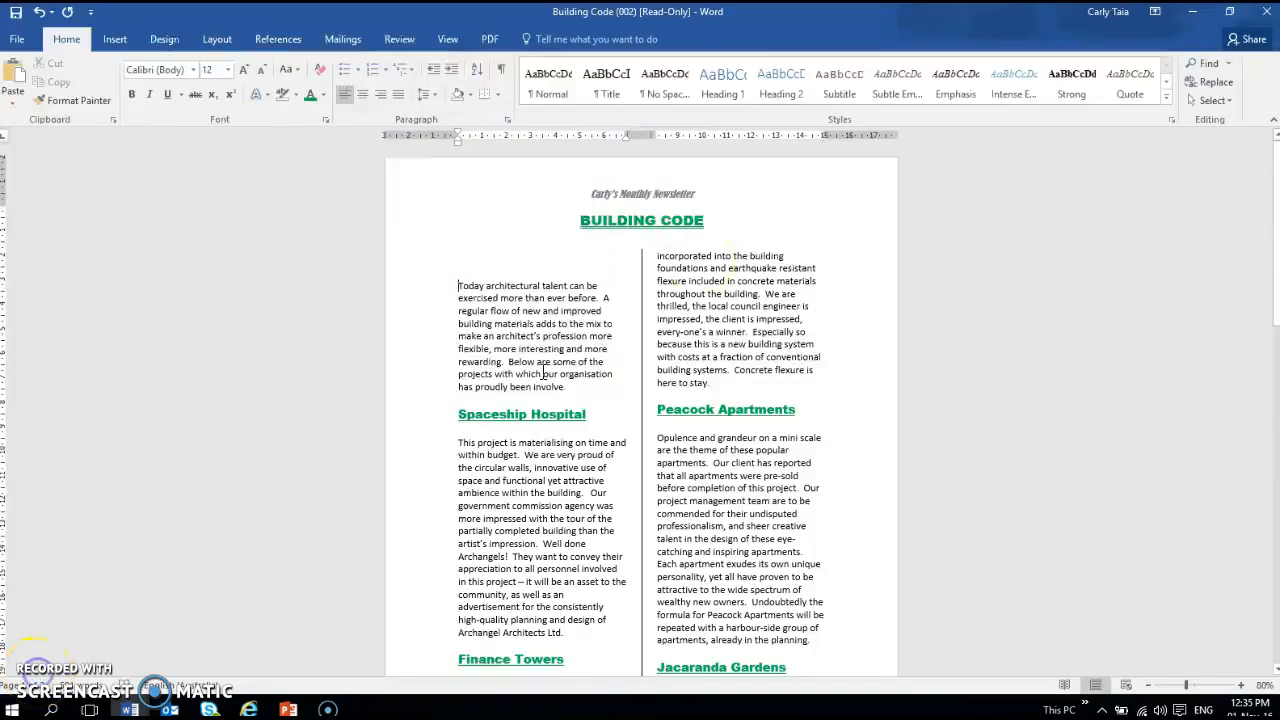
# Step: Examine how the headings and paragraphs flow through the two columns on both pages
pyautogui.scroll(-12, 560, 378)
pyautogui.scroll(-8, 566, 388)
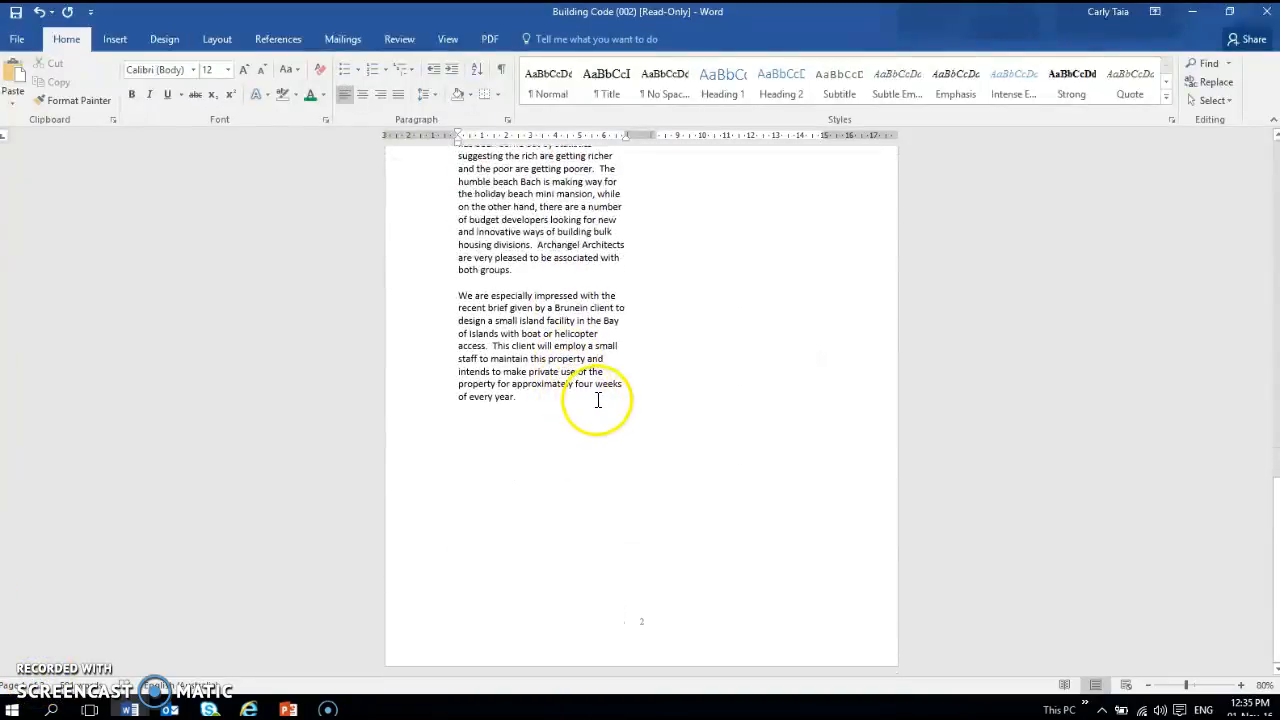
pyautogui.scroll(5, 597, 400)
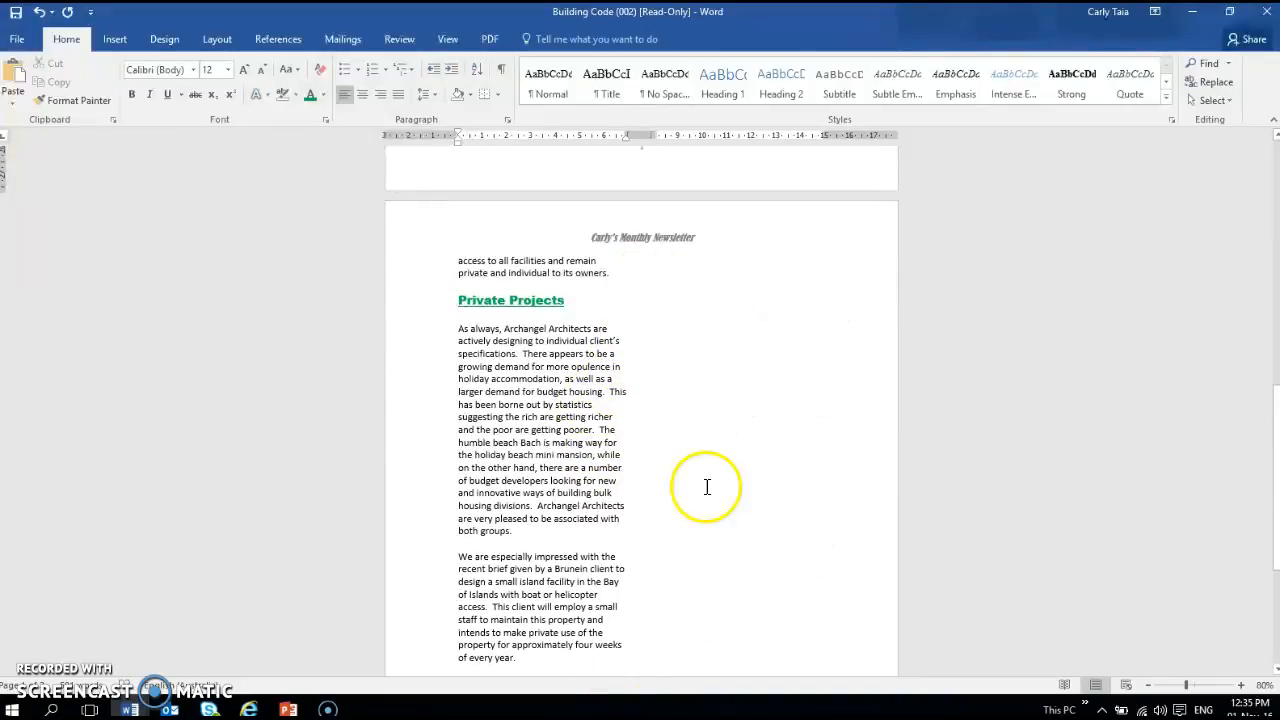
pyautogui.scroll(7, 755, 505)
pyautogui.scroll(6, 738, 490)
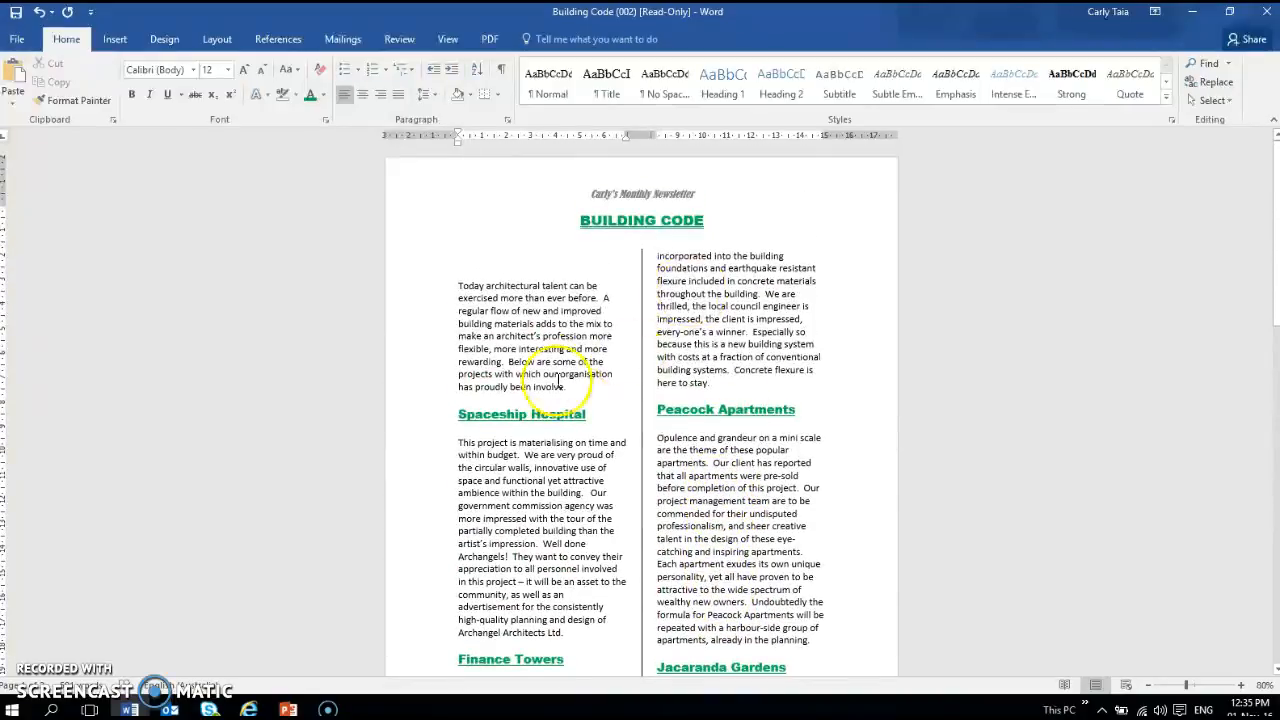
pyautogui.scroll(-6, 560, 385)
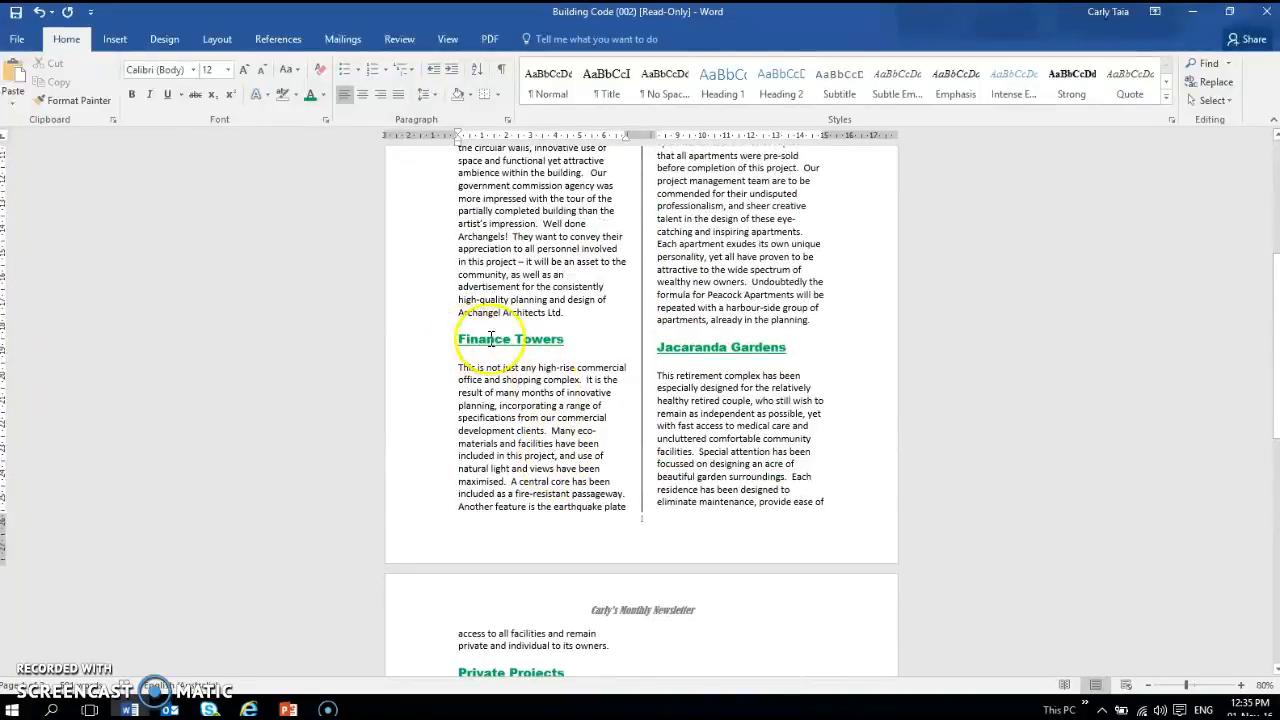
pyautogui.scroll(6, 757, 375)
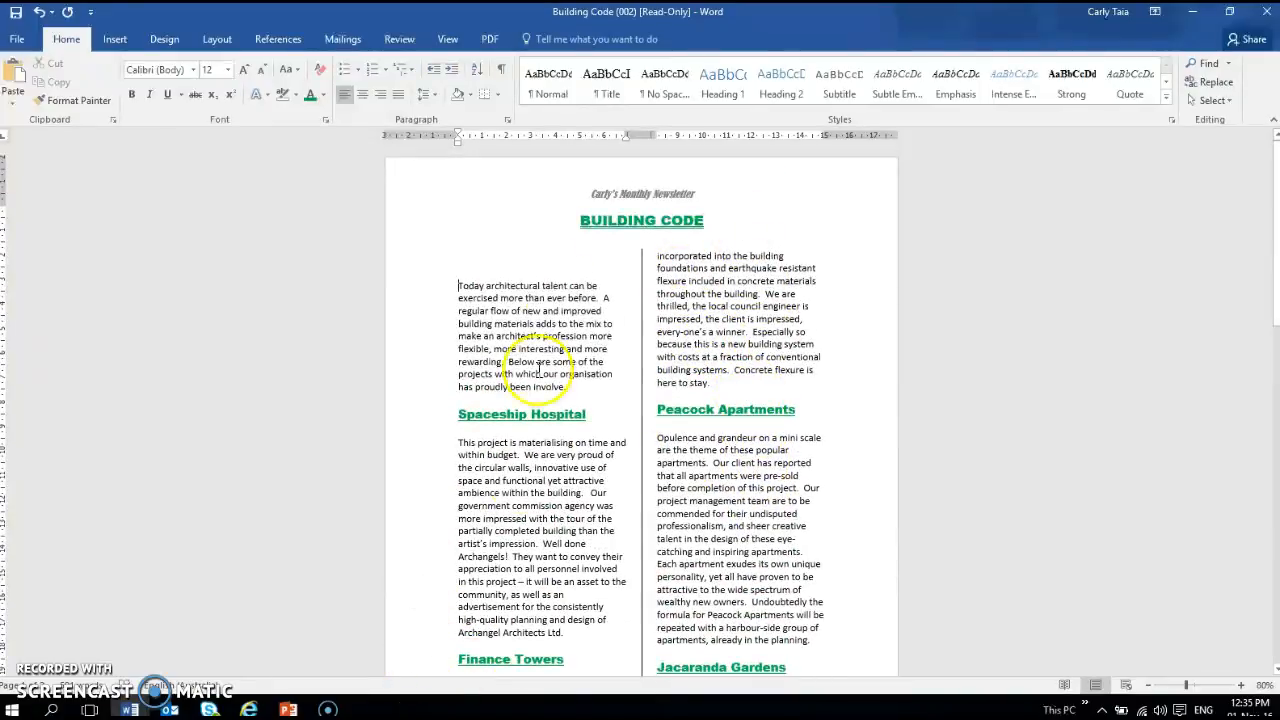
# Step: Insert a column break before the Finance Towers heading
pyautogui.scroll(-3, 664, 430)
pyautogui.scroll(-4, 560, 415)
pyautogui.scroll(4, 466, 257)
pyautogui.scroll(-1, 474, 486)
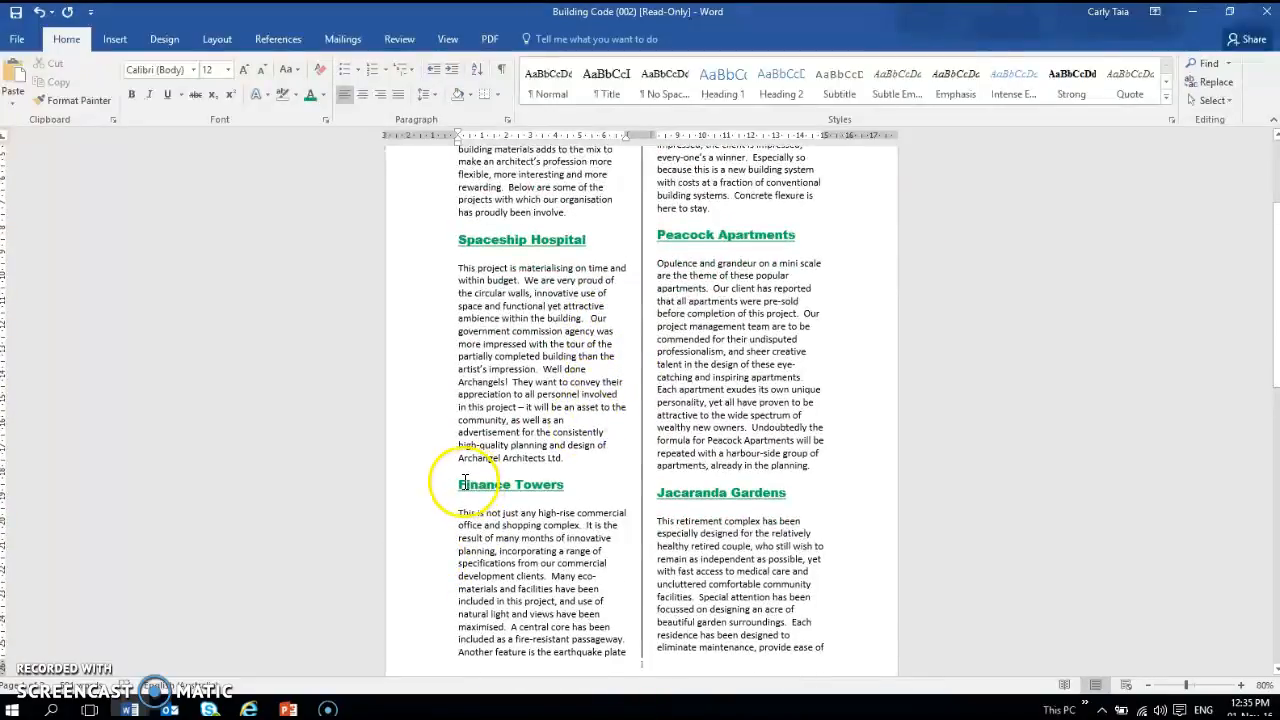
pyautogui.click(464, 485)
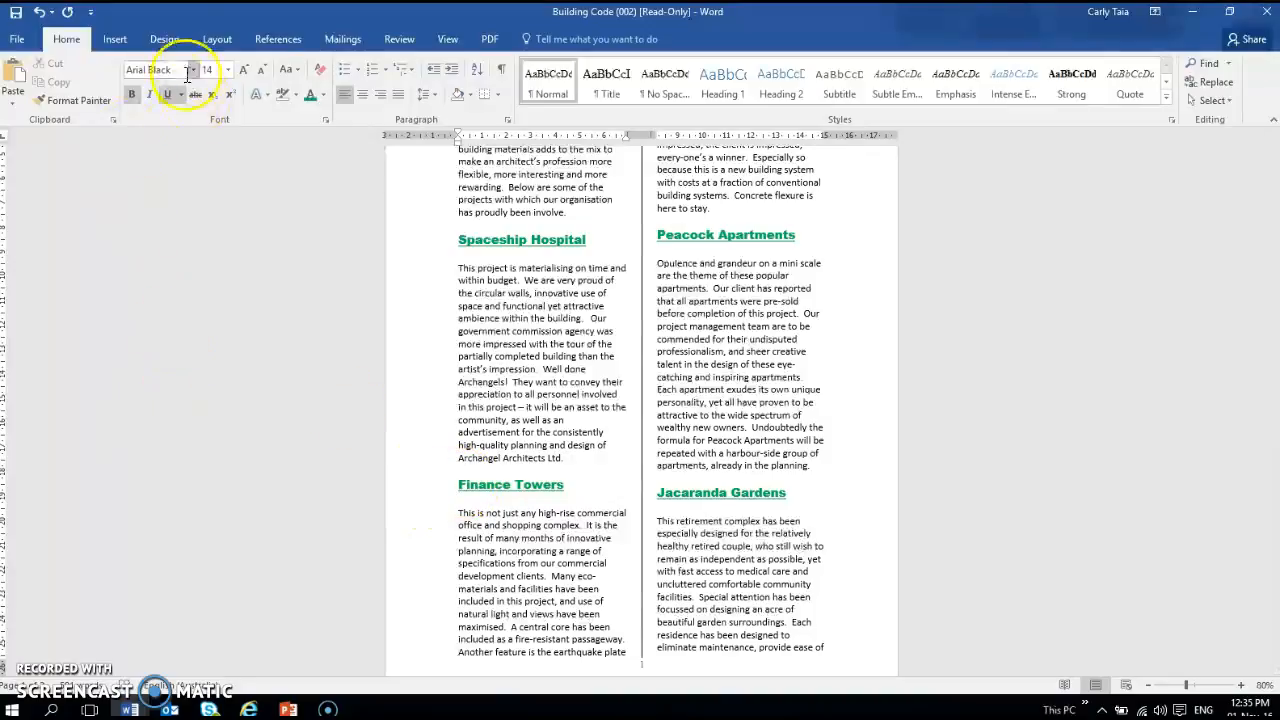
pyautogui.click(213, 44)
pyautogui.click(208, 64)
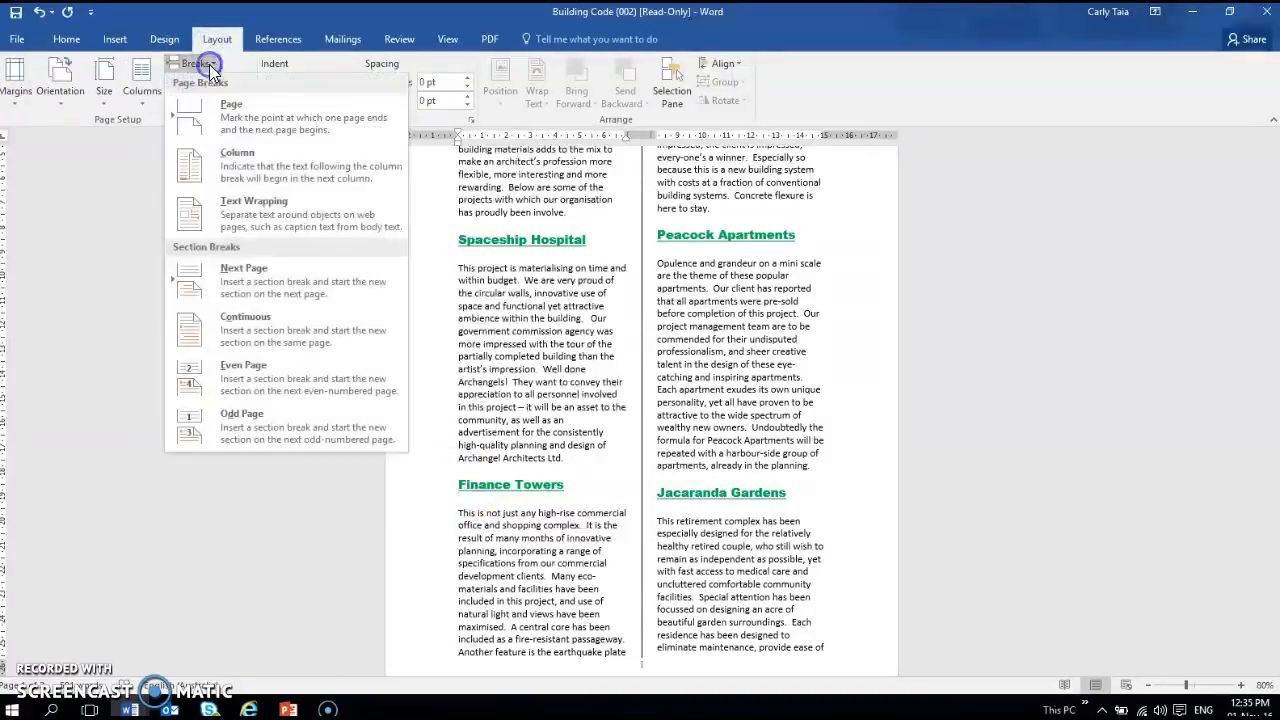
pyautogui.click(233, 158)
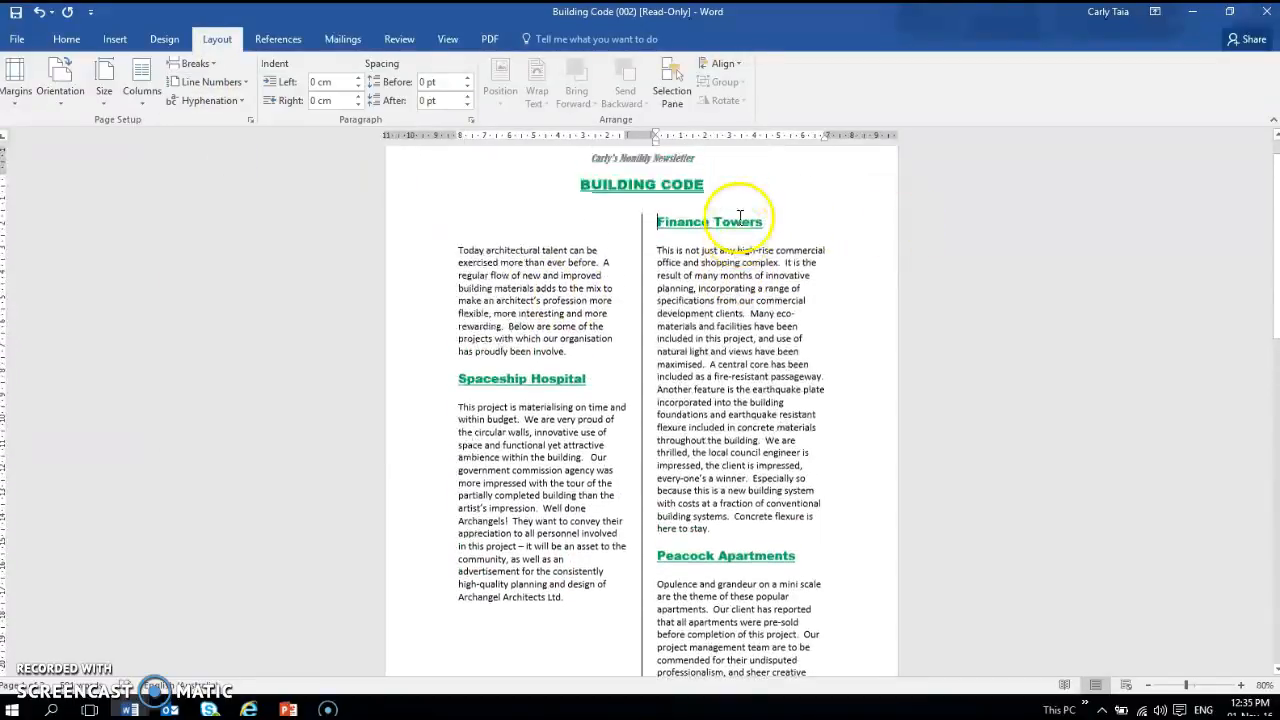
# Step: Insert a page break before the Peacock Apartments heading
pyautogui.scroll(-5, 735, 230)
pyautogui.scroll(-10, 713, 280)
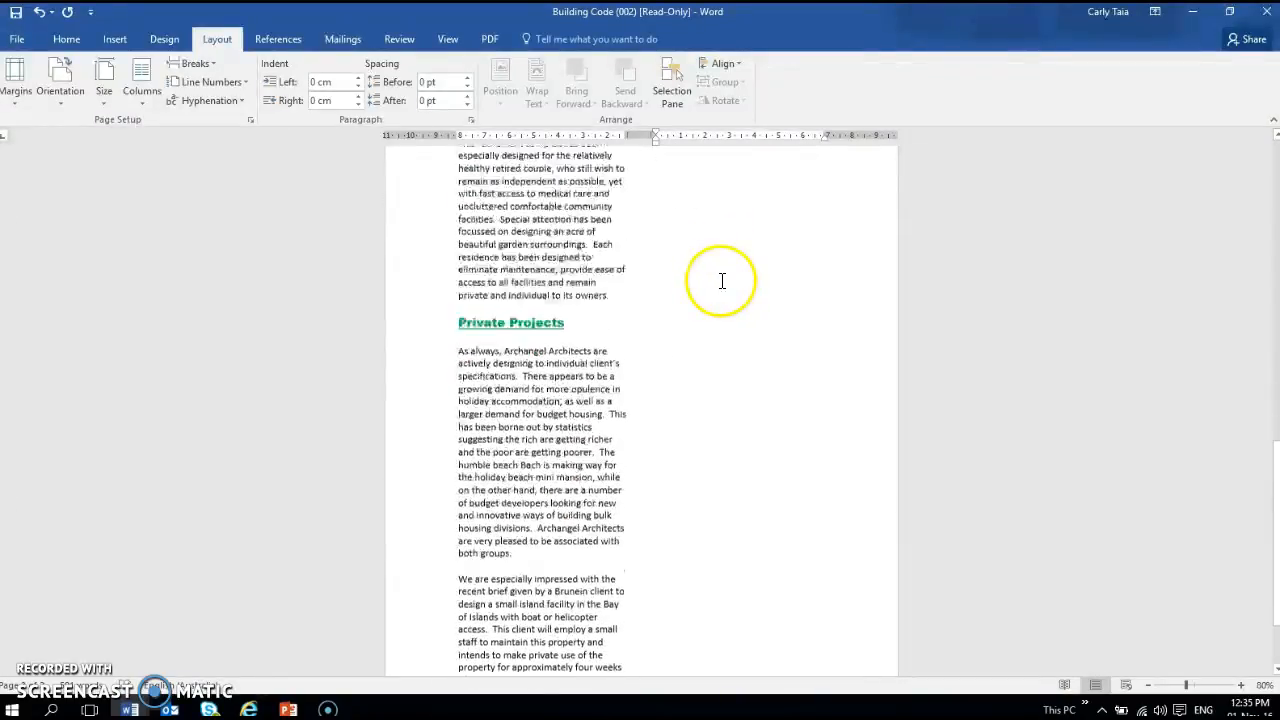
pyautogui.scroll(20, 722, 281)
pyautogui.scroll(-6, 720, 293)
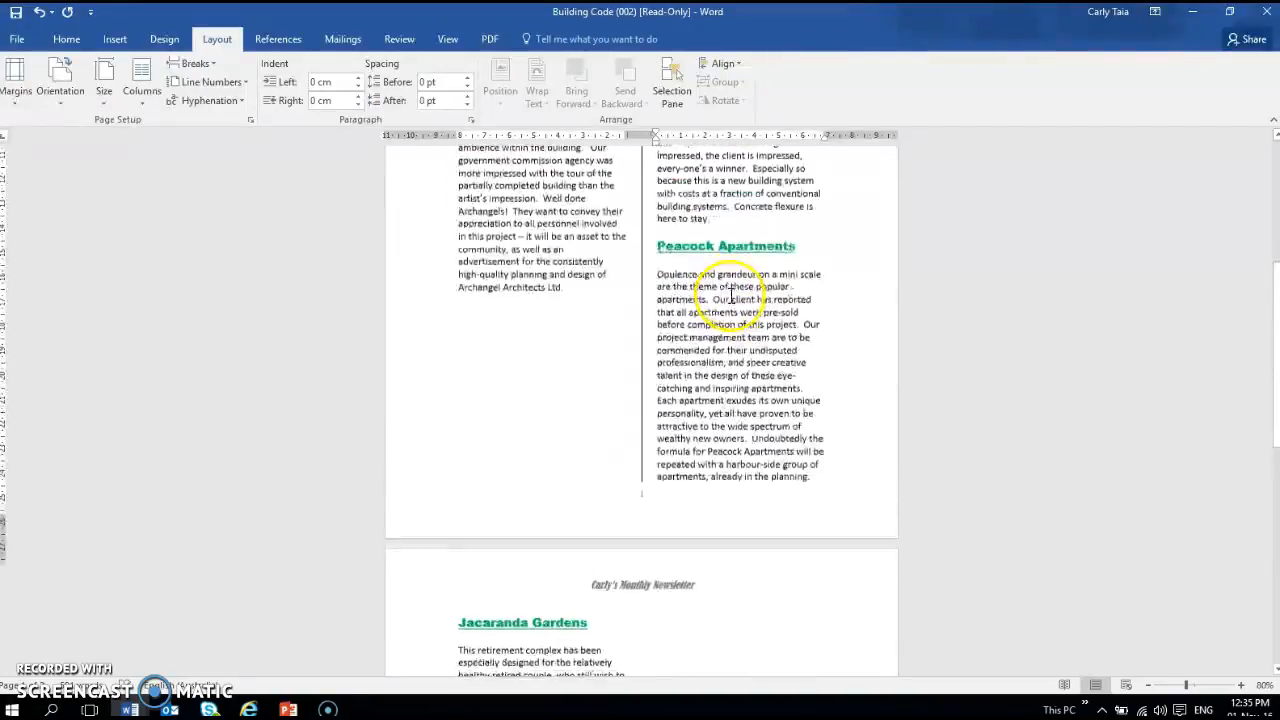
pyautogui.scroll(1, 731, 293)
pyautogui.click(655, 268)
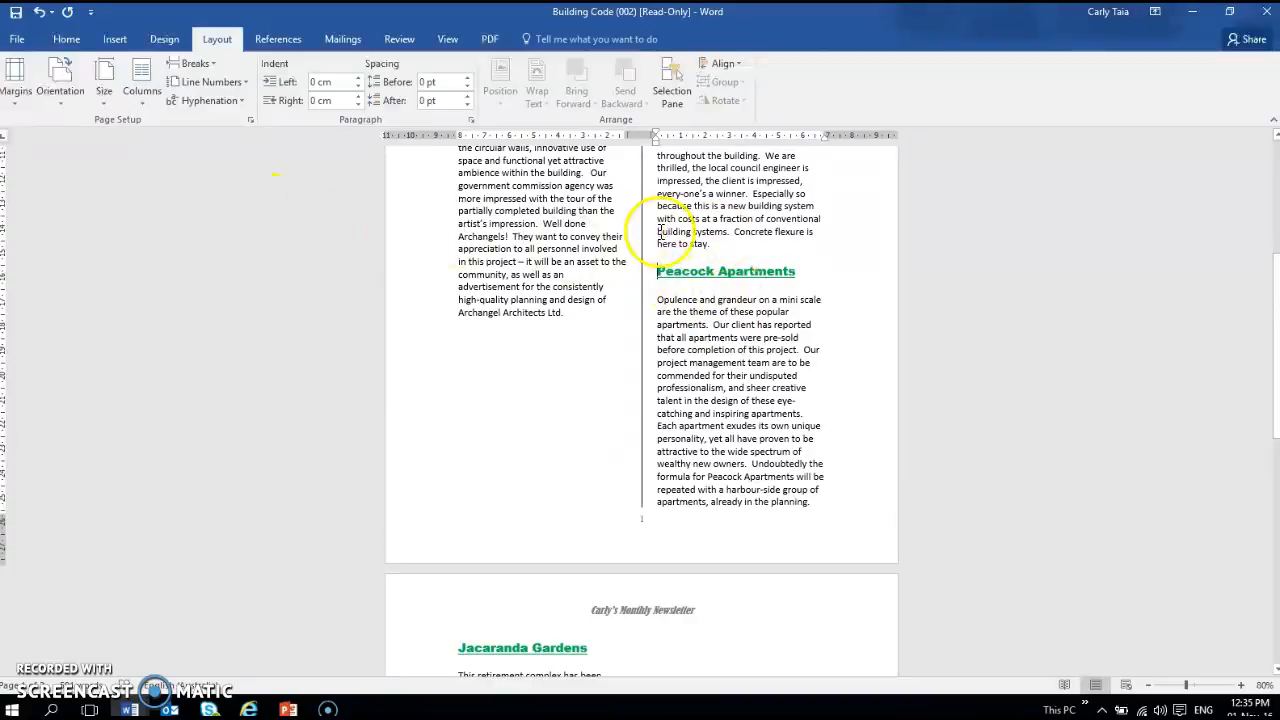
pyautogui.click(200, 64)
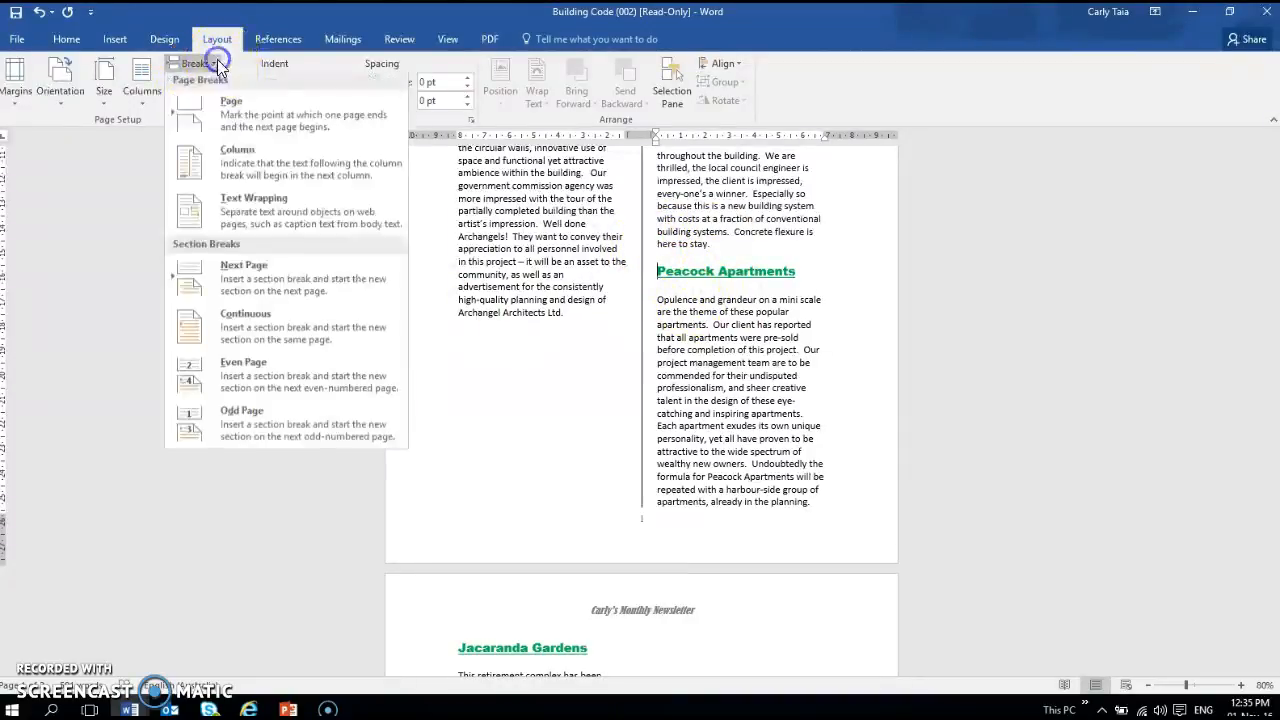
pyautogui.click(238, 128)
# Step: Insert a column break before the Private Projects heading on the second page
pyautogui.scroll(-6, 586, 362)
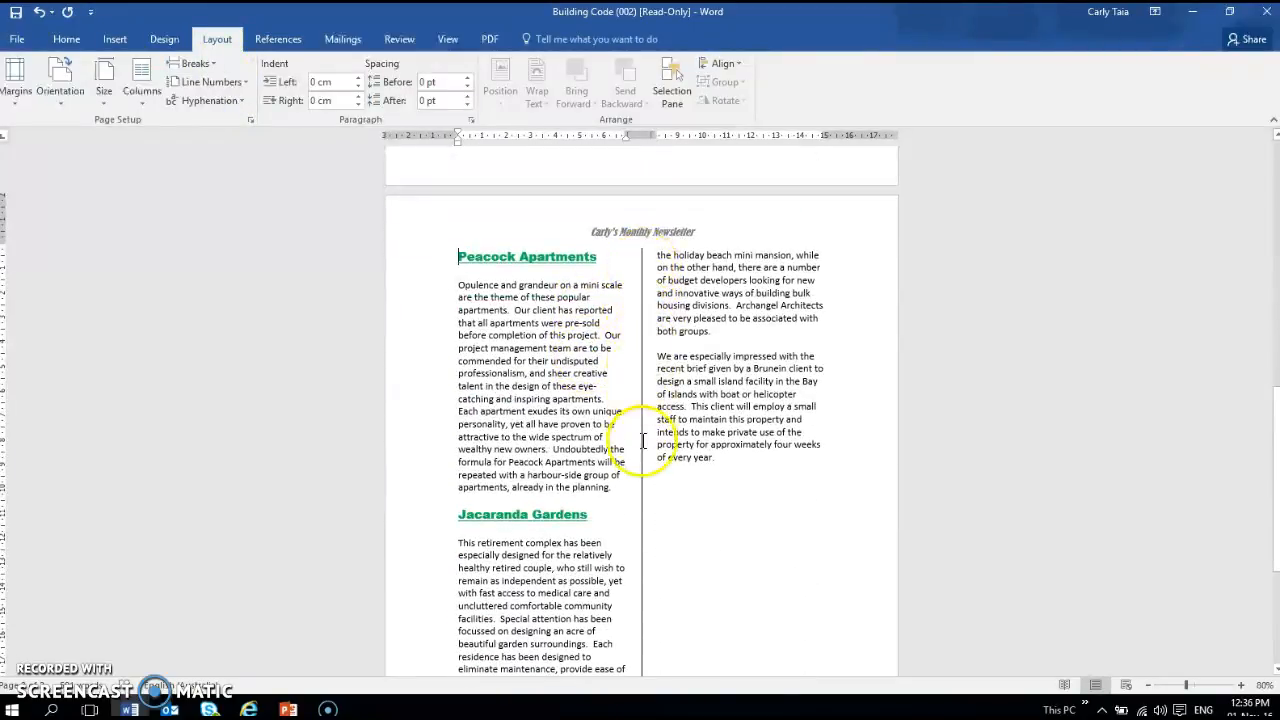
pyautogui.scroll(-3, 647, 550)
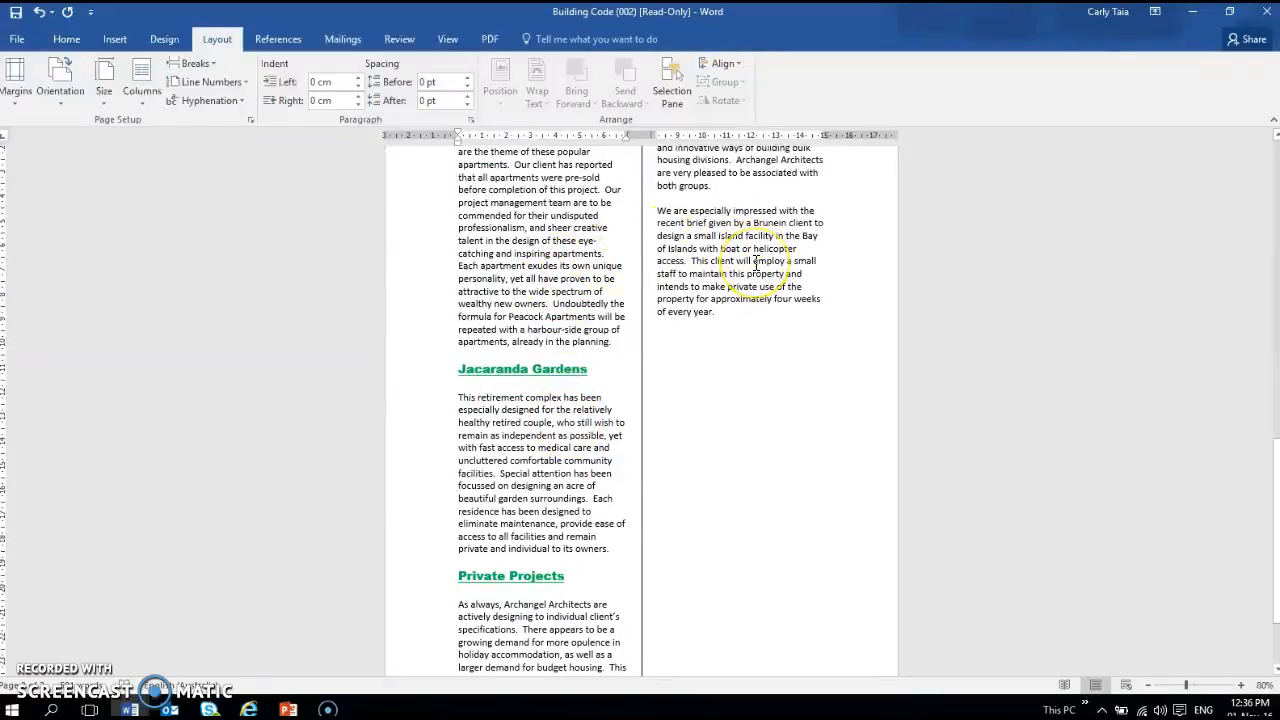
pyautogui.scroll(-2, 756, 263)
pyautogui.scroll(6, 774, 277)
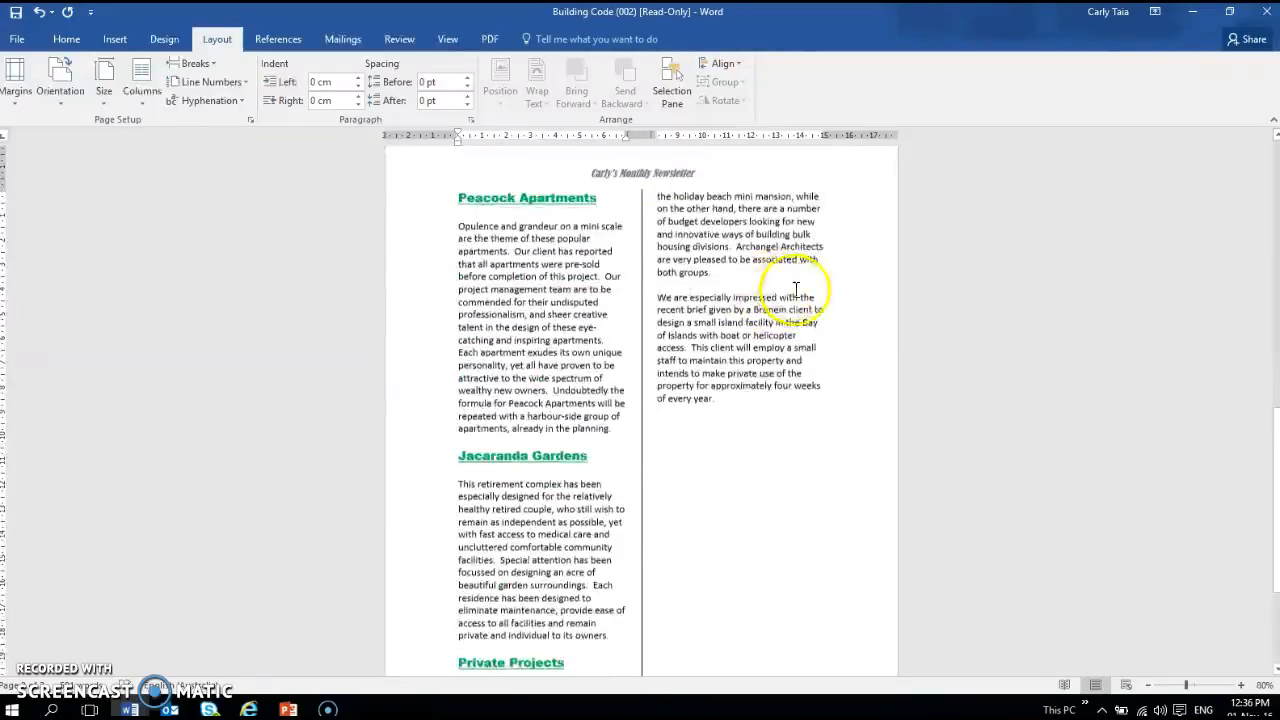
pyautogui.scroll(-6, 770, 297)
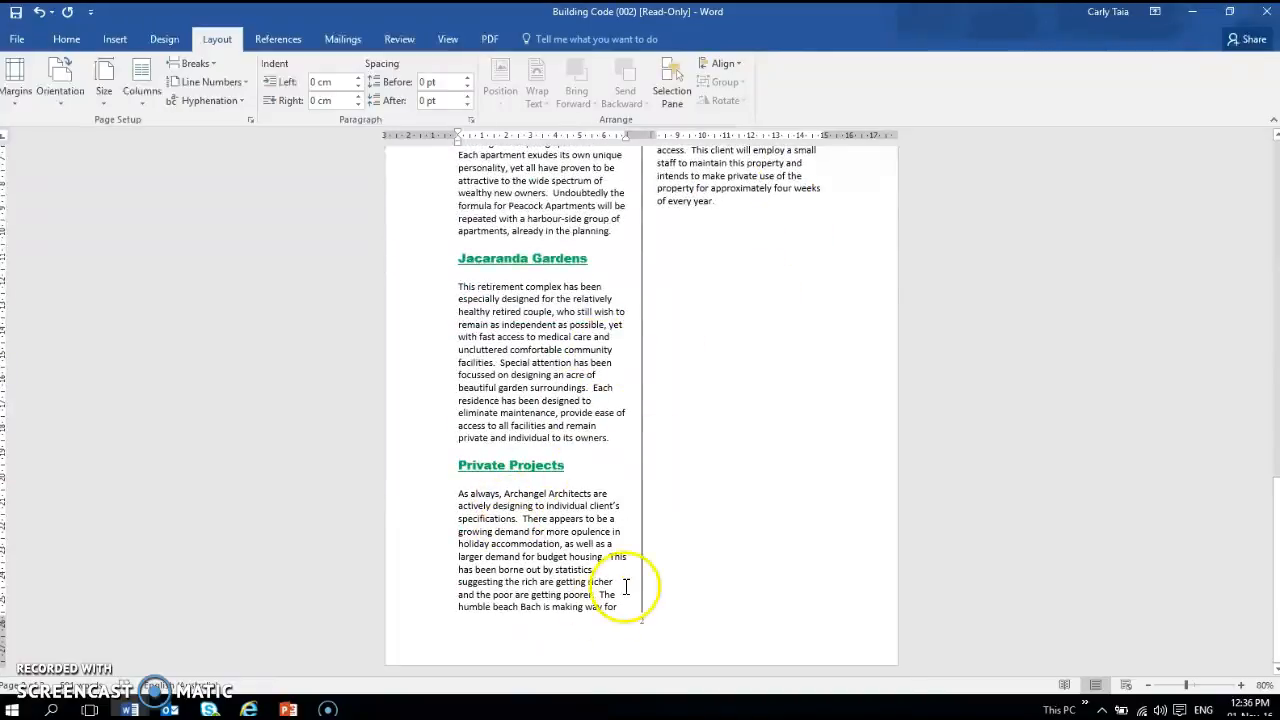
pyautogui.click(457, 465)
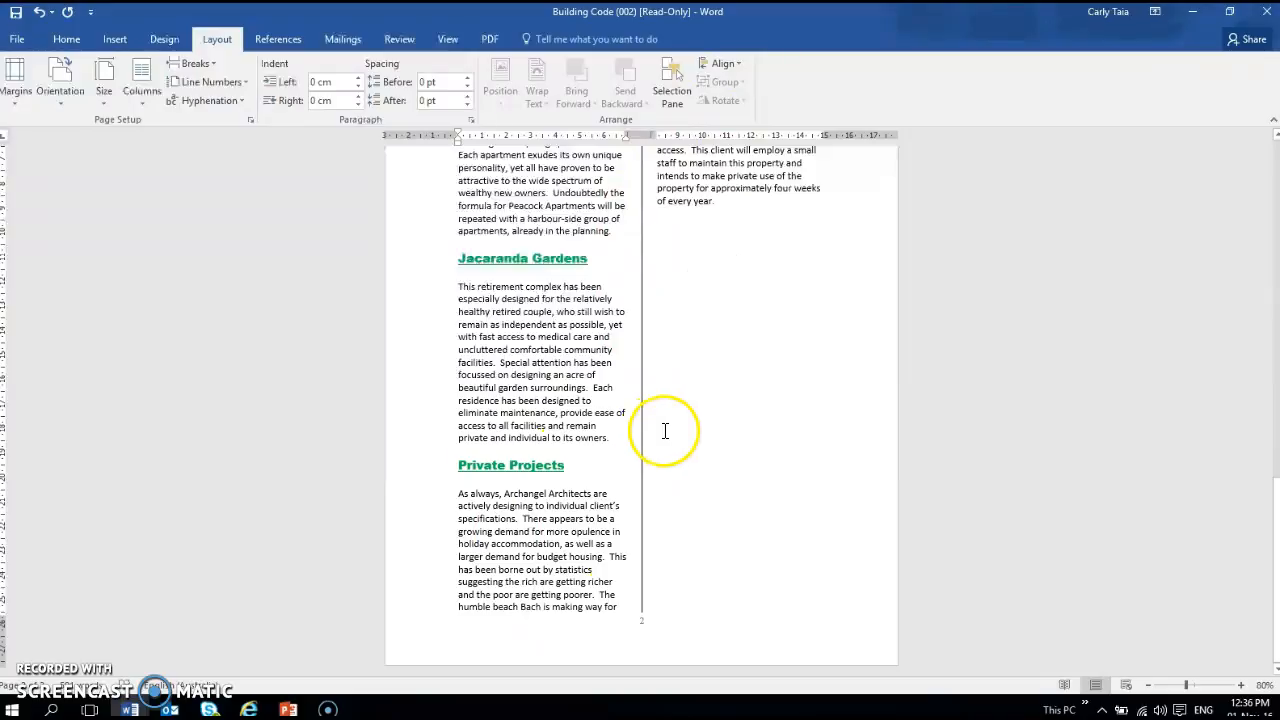
pyautogui.scroll(5, 670, 420)
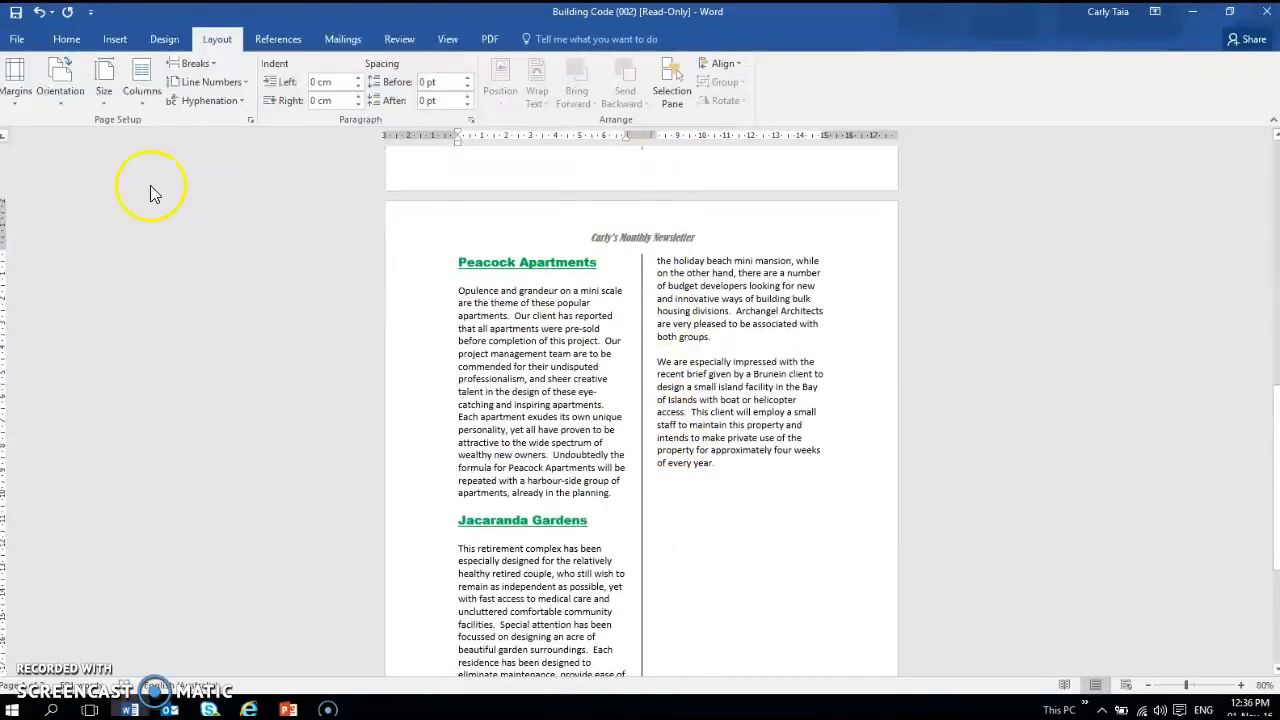
pyautogui.click(210, 63)
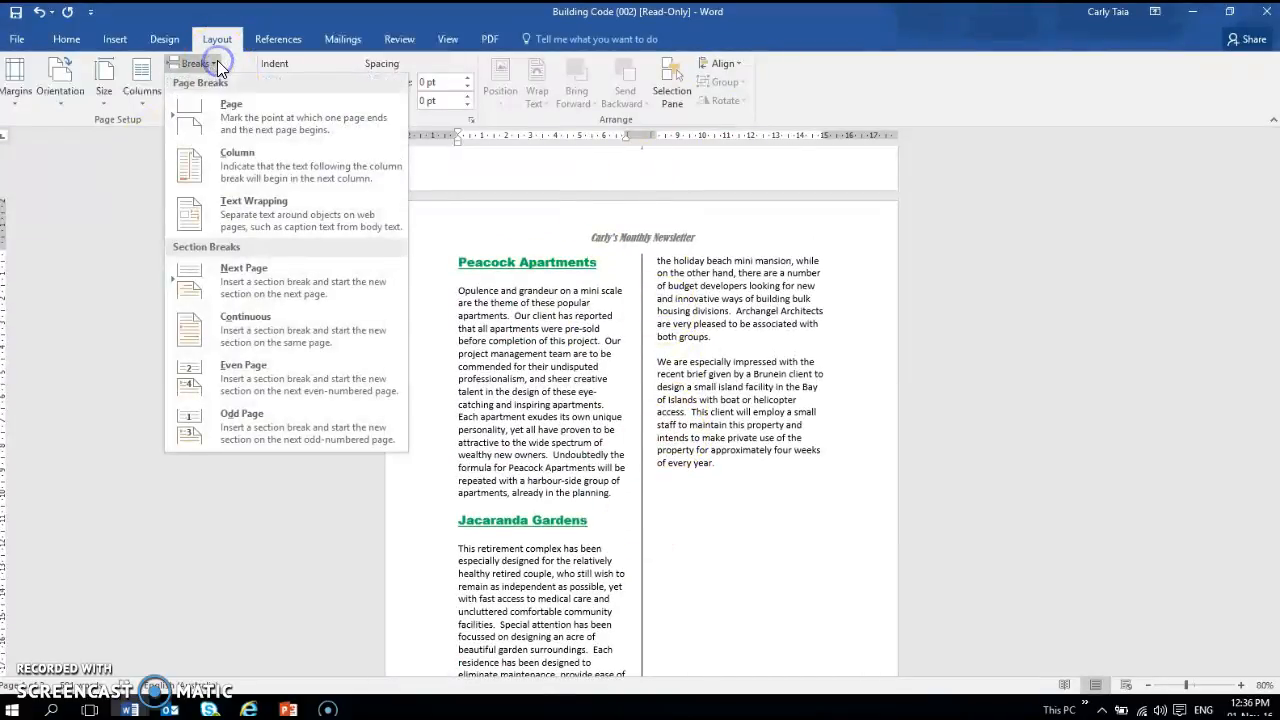
pyautogui.click(243, 187)
pyautogui.scroll(-5, 730, 500)
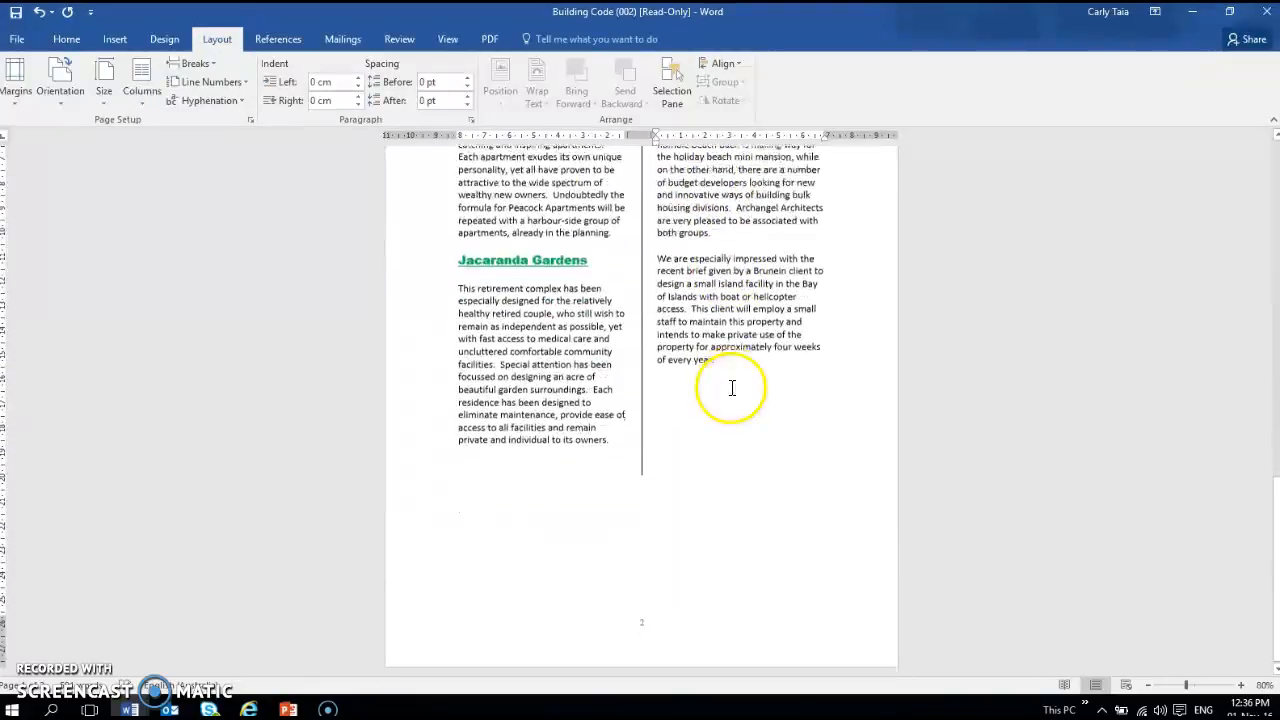
pyautogui.scroll(10, 732, 389)
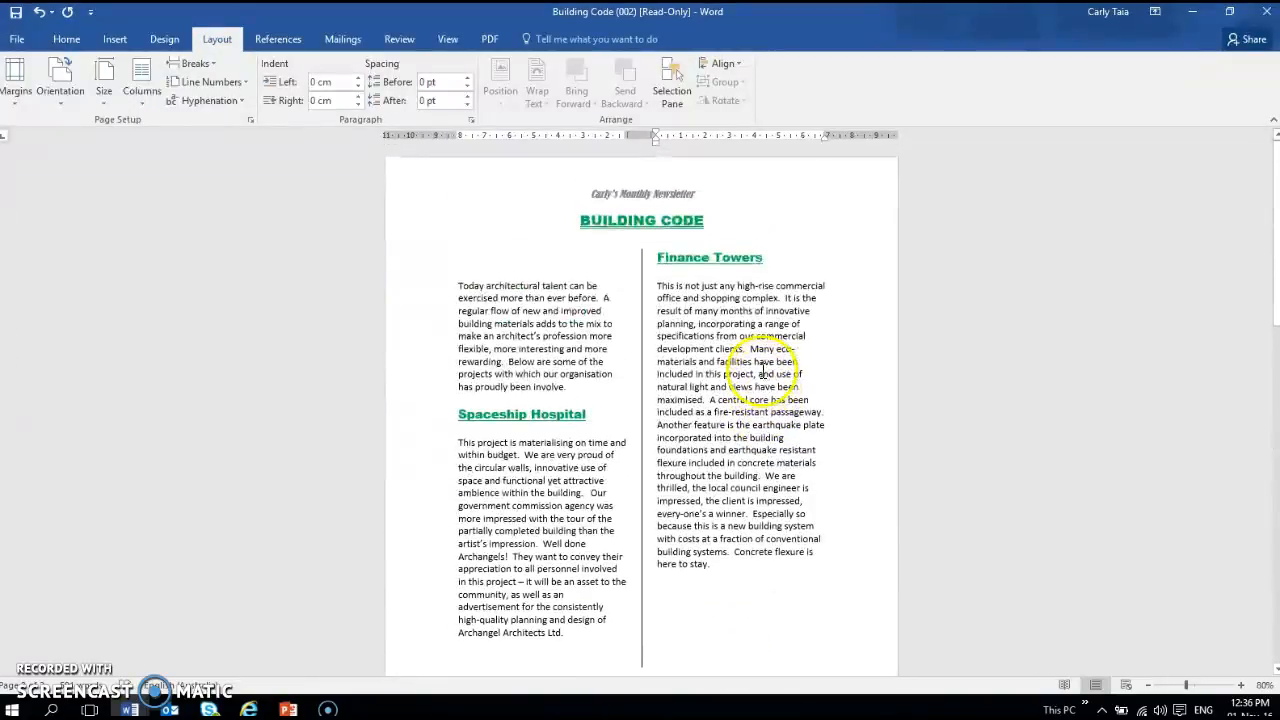
pyautogui.click(196, 64)
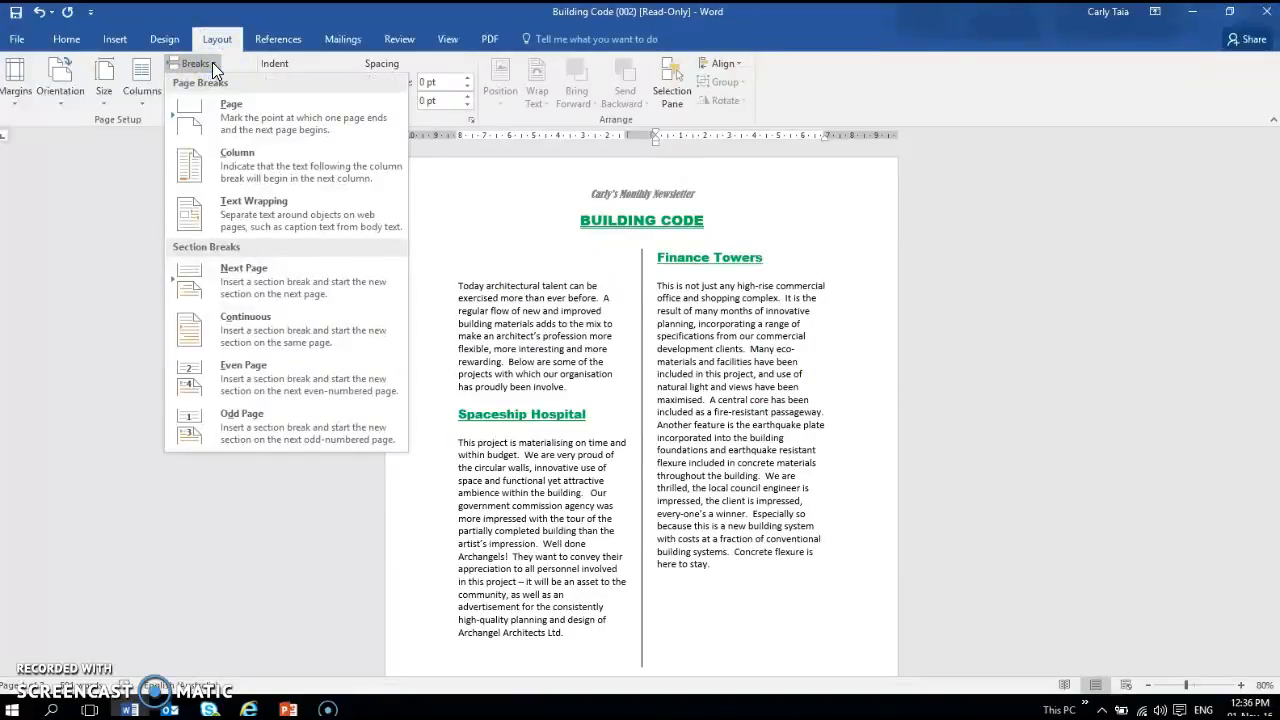
pyautogui.click(85, 400)
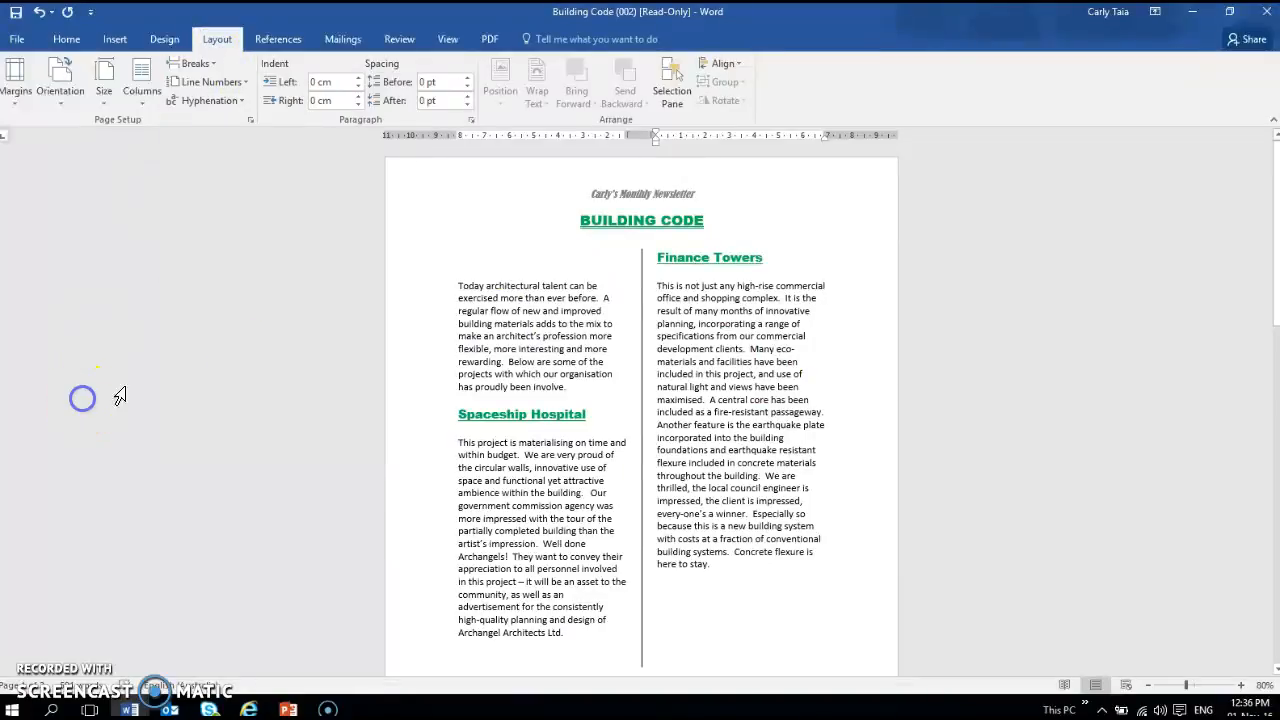
pyautogui.scroll(-4, 581, 373)
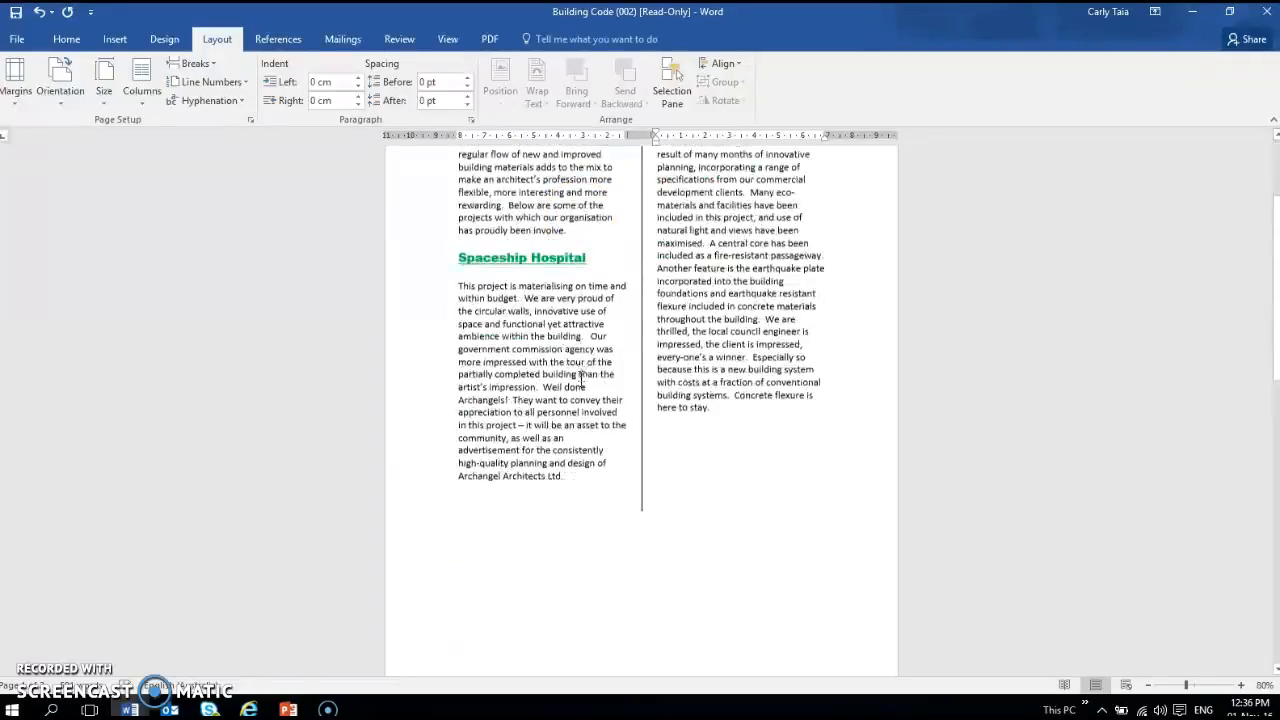
pyautogui.scroll(2, 466, 323)
pyautogui.click(455, 300)
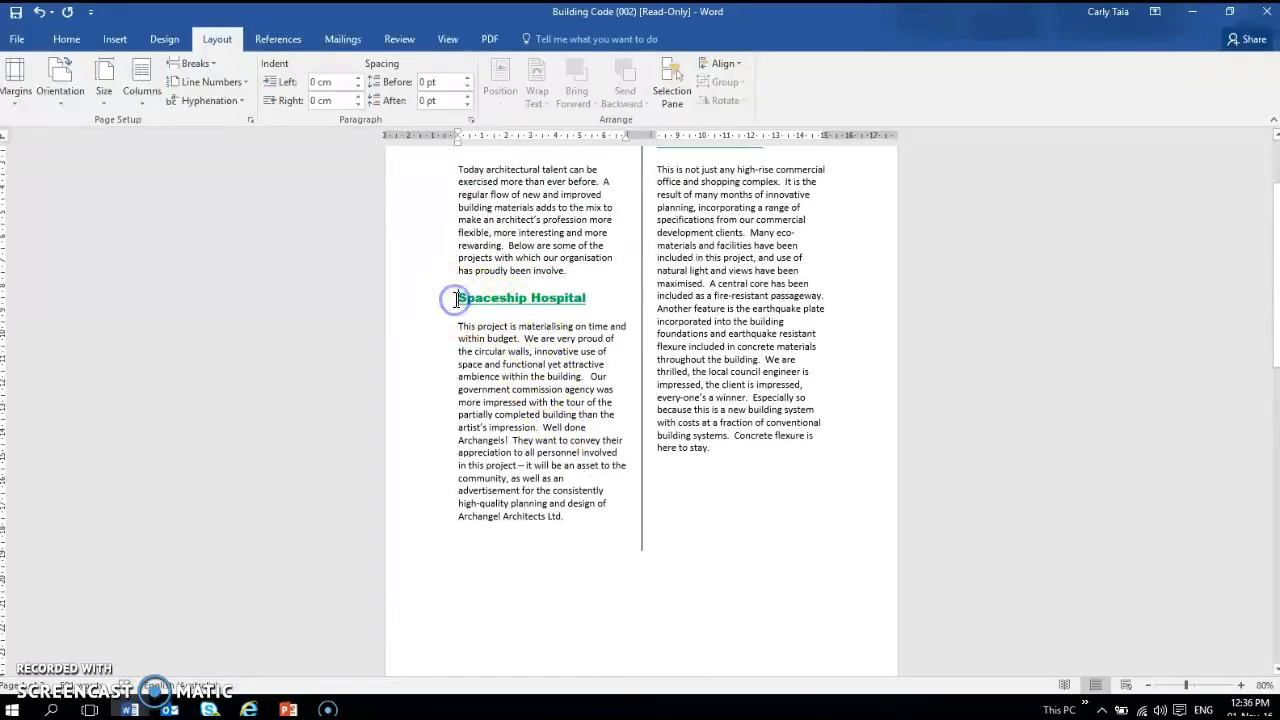
pyautogui.scroll(3, 455, 300)
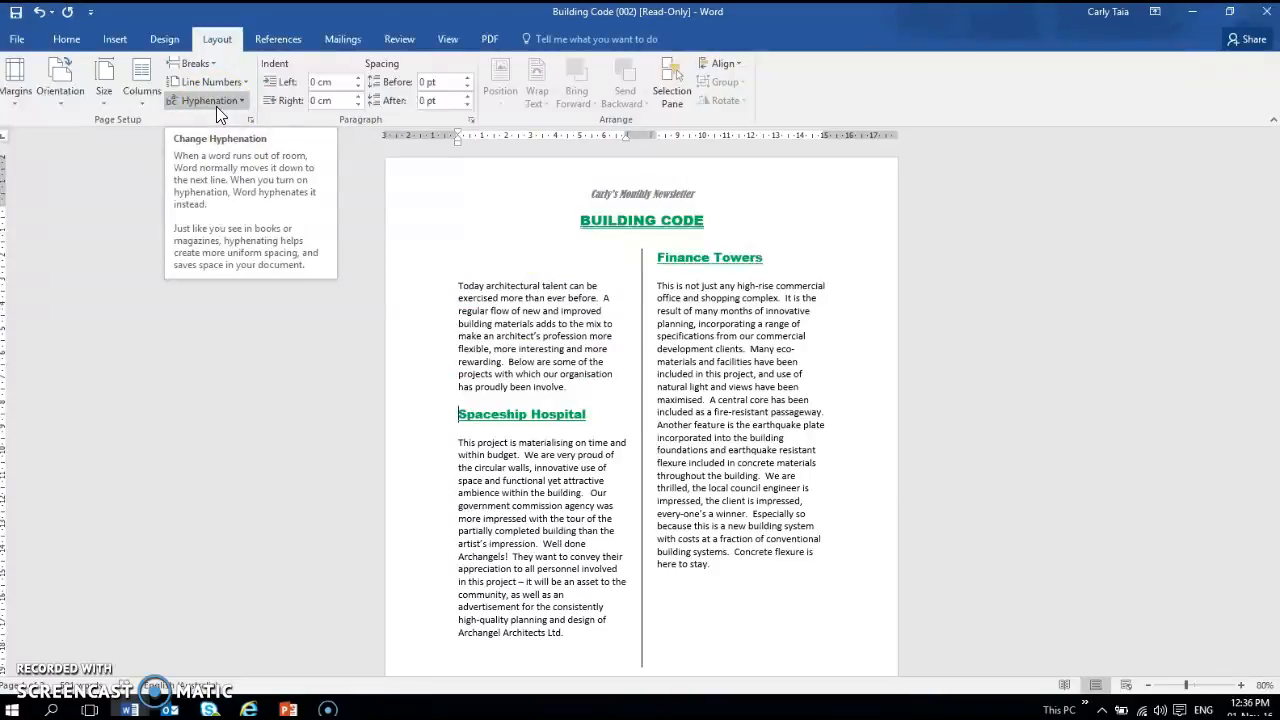
pyautogui.click(242, 102)
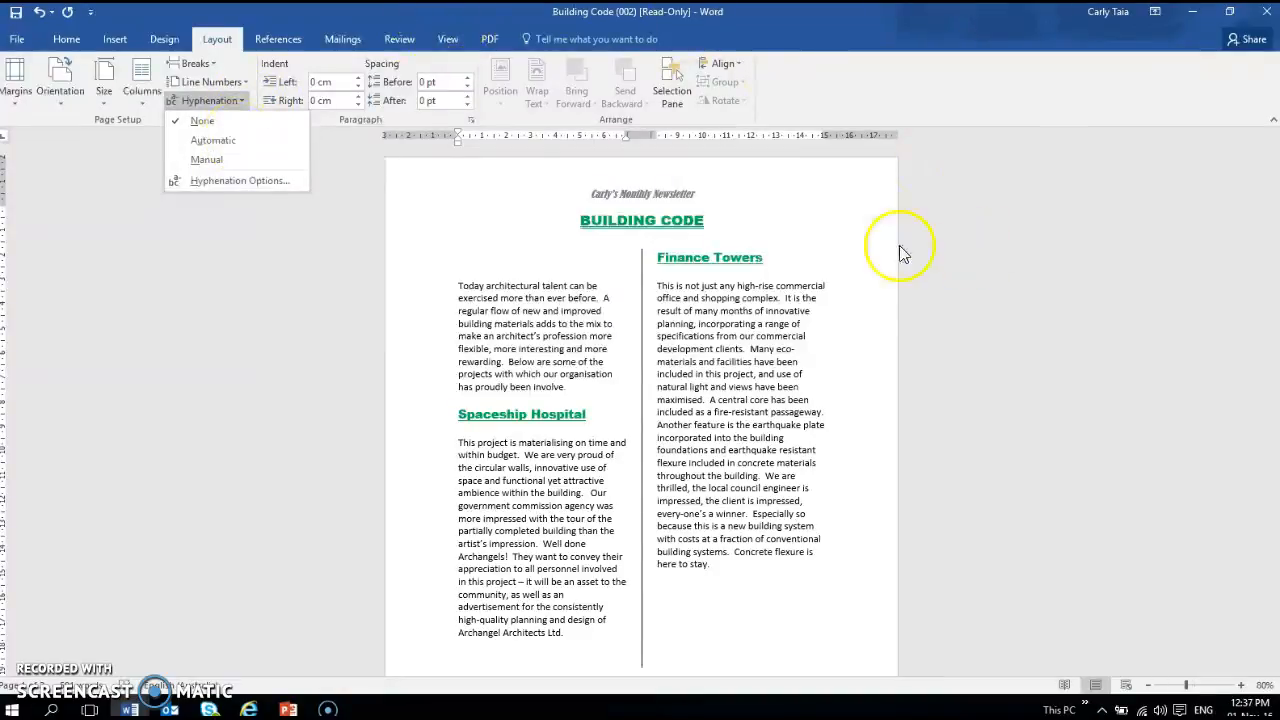
# Step: Justify the body paragraph under the Finance Towers heading
pyautogui.click(663, 285)
pyautogui.click(655, 288)
pyautogui.moveTo(660, 288); pyautogui.dragTo(836, 558)
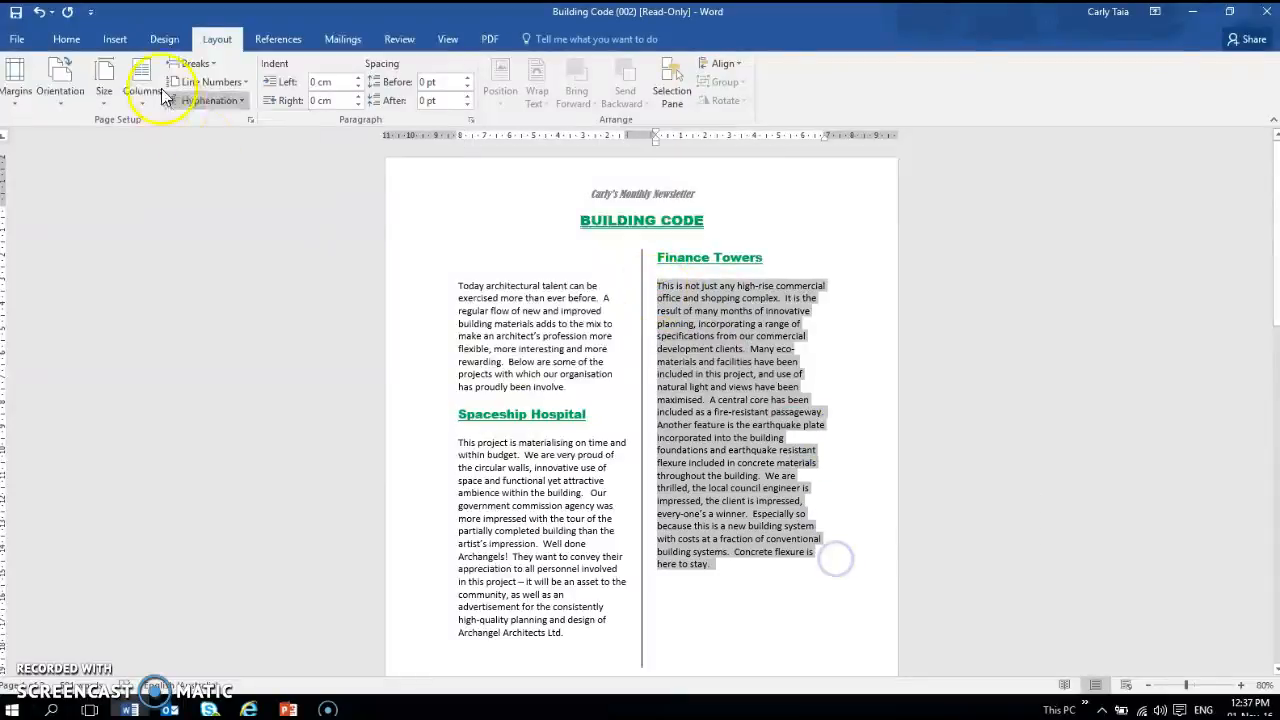
pyautogui.click(66, 39)
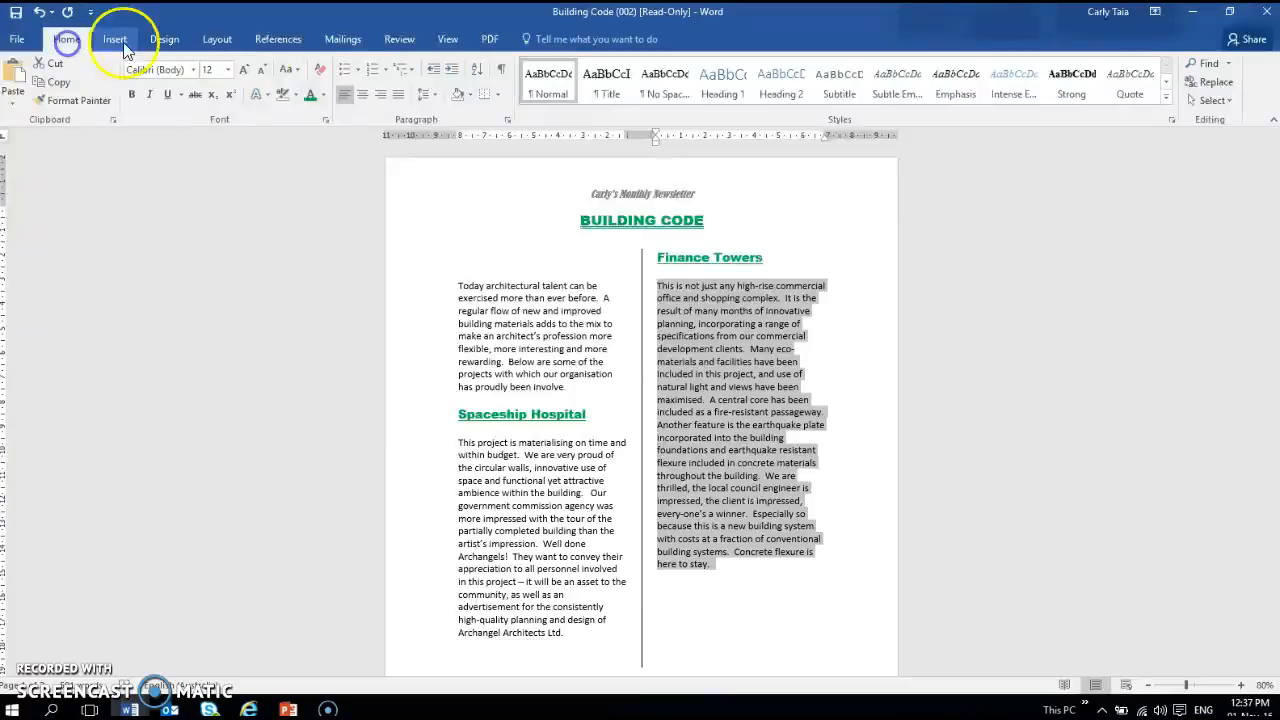
pyautogui.click(399, 95)
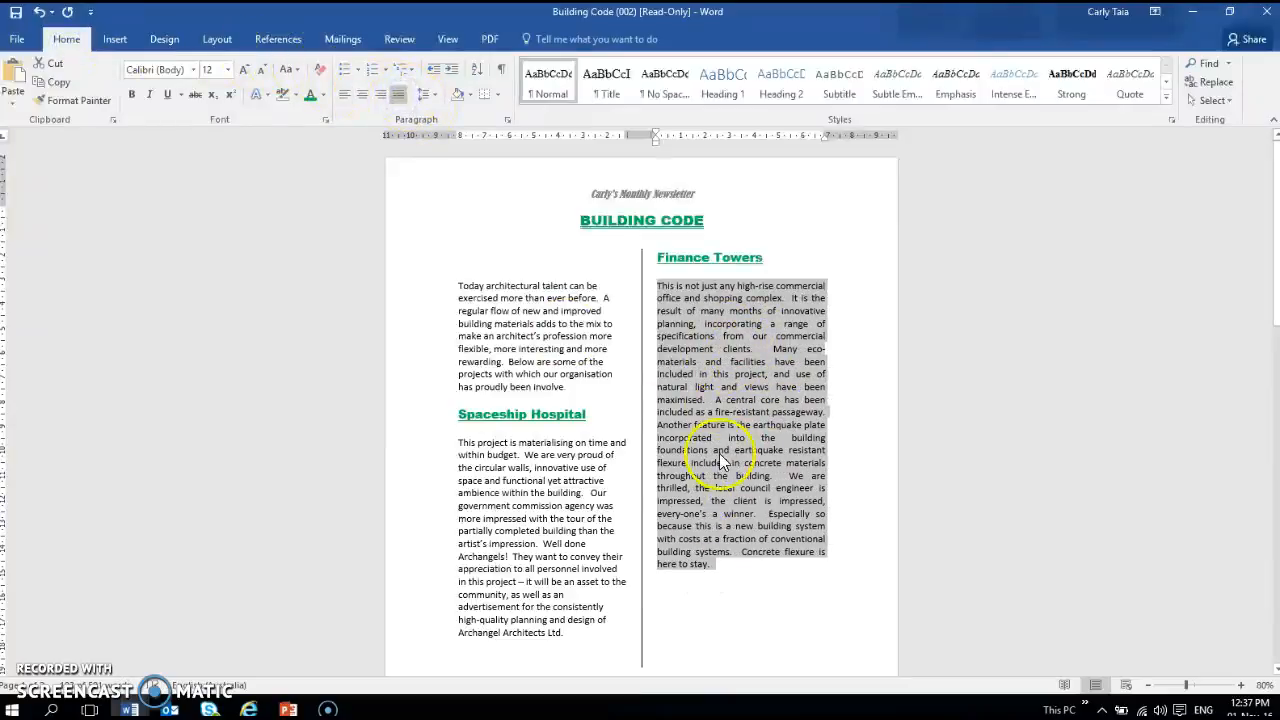
# Step: Turn on automatic hyphenation for the newsletter and check the text on both pages
pyautogui.click(214, 40)
pyautogui.click(242, 101)
pyautogui.click(238, 139)
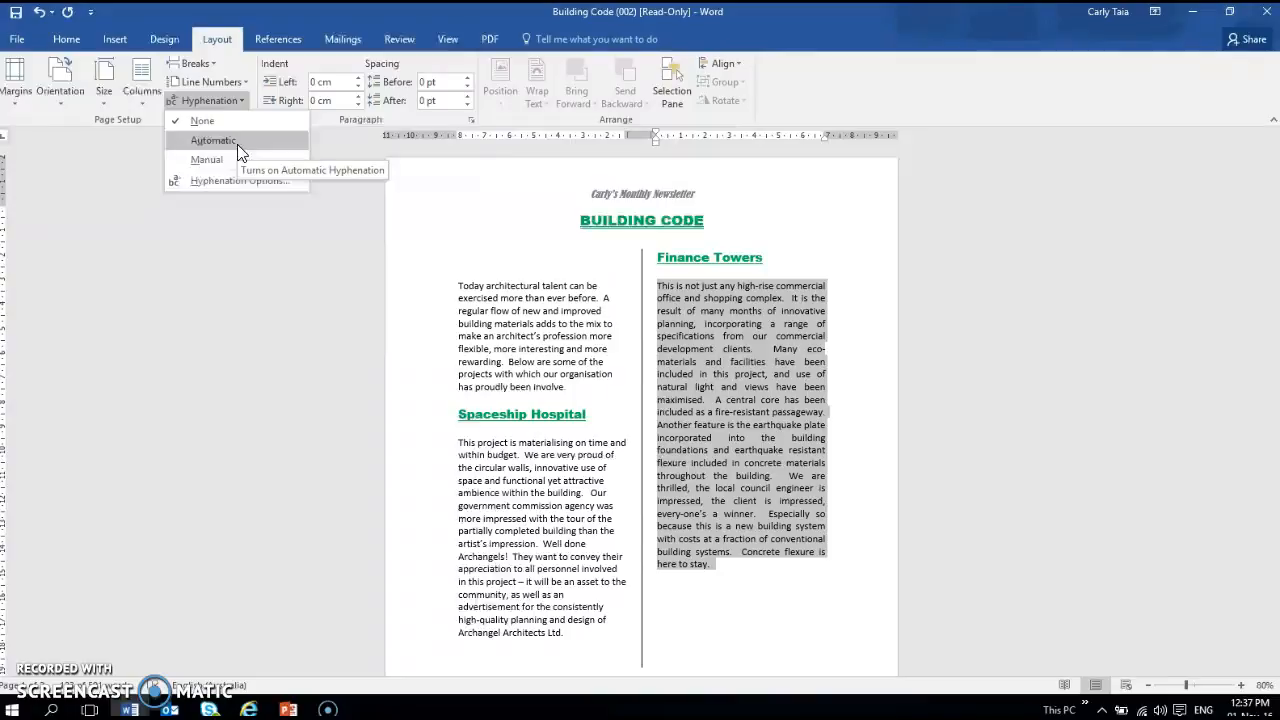
pyautogui.click(212, 167)
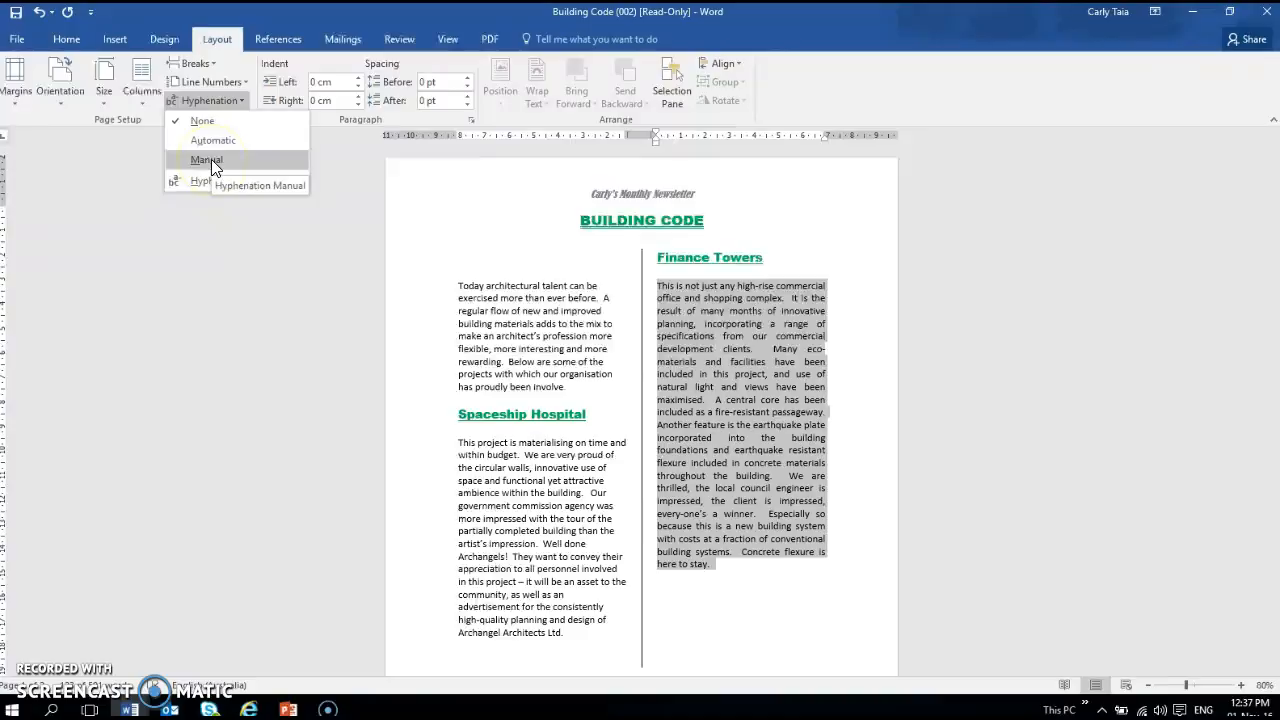
pyautogui.click(214, 145)
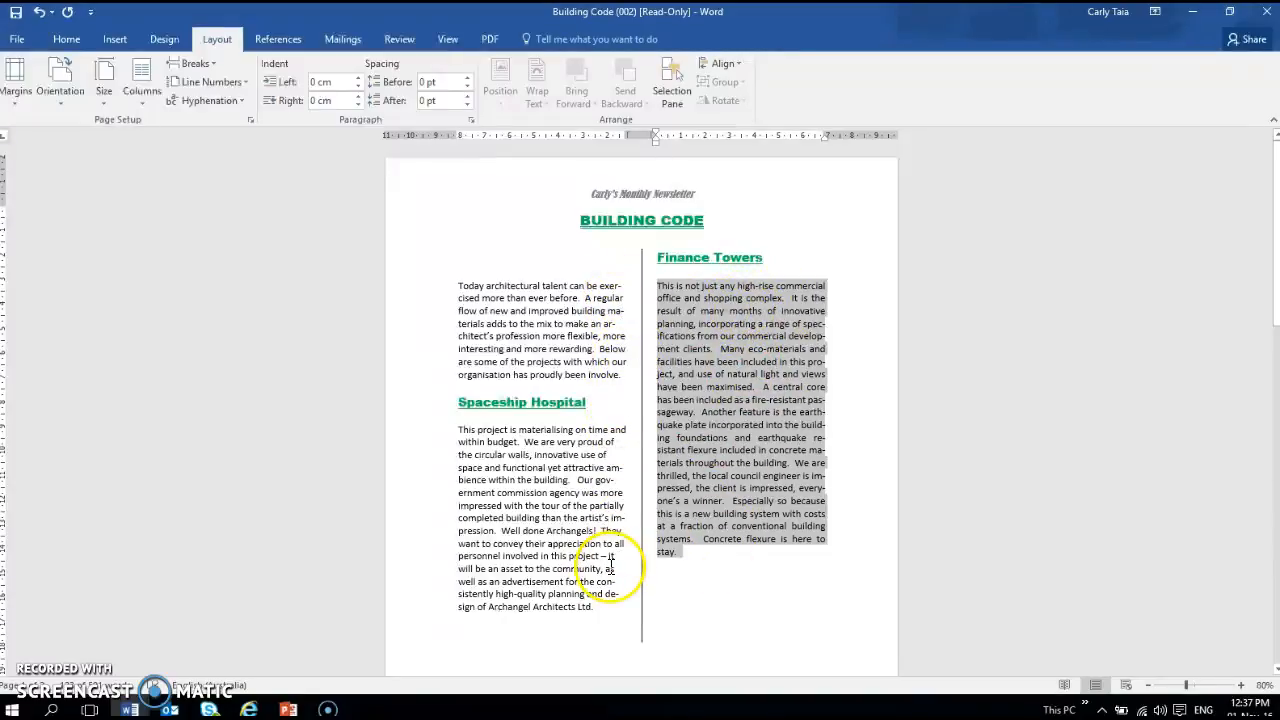
pyautogui.scroll(-3, 620, 550)
pyautogui.scroll(-15, 623, 552)
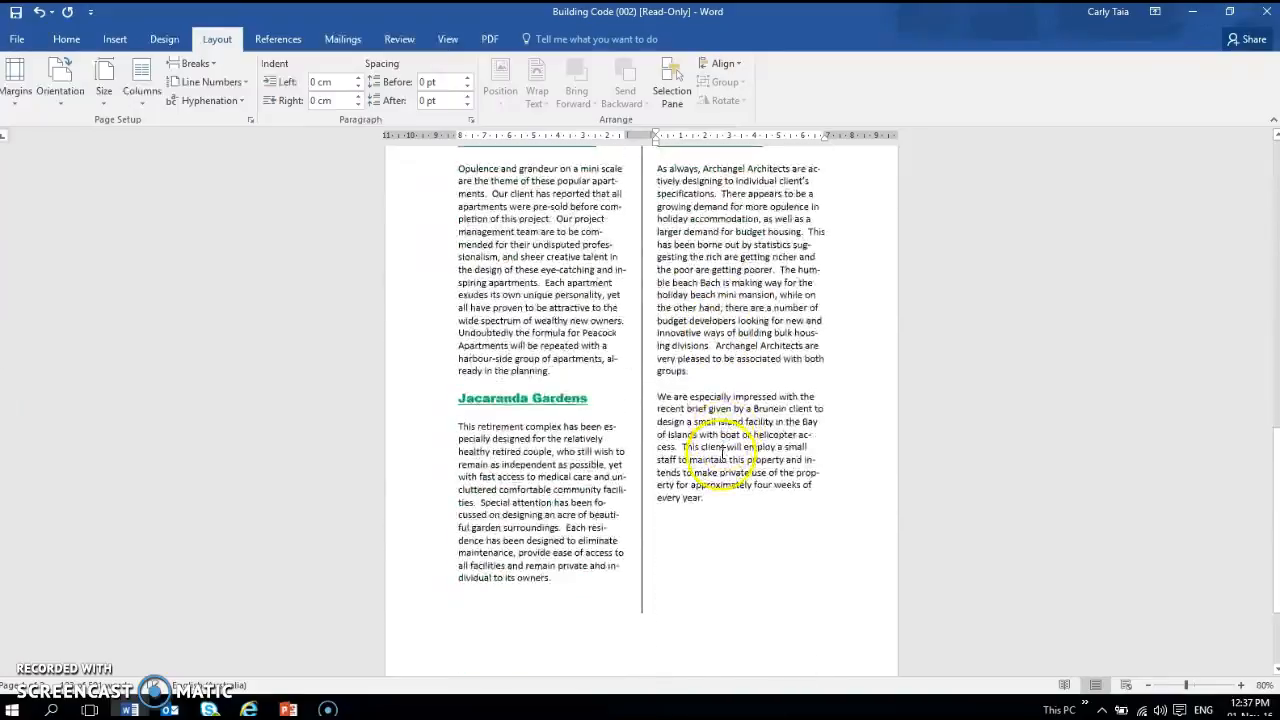
pyautogui.scroll(15, 722, 452)
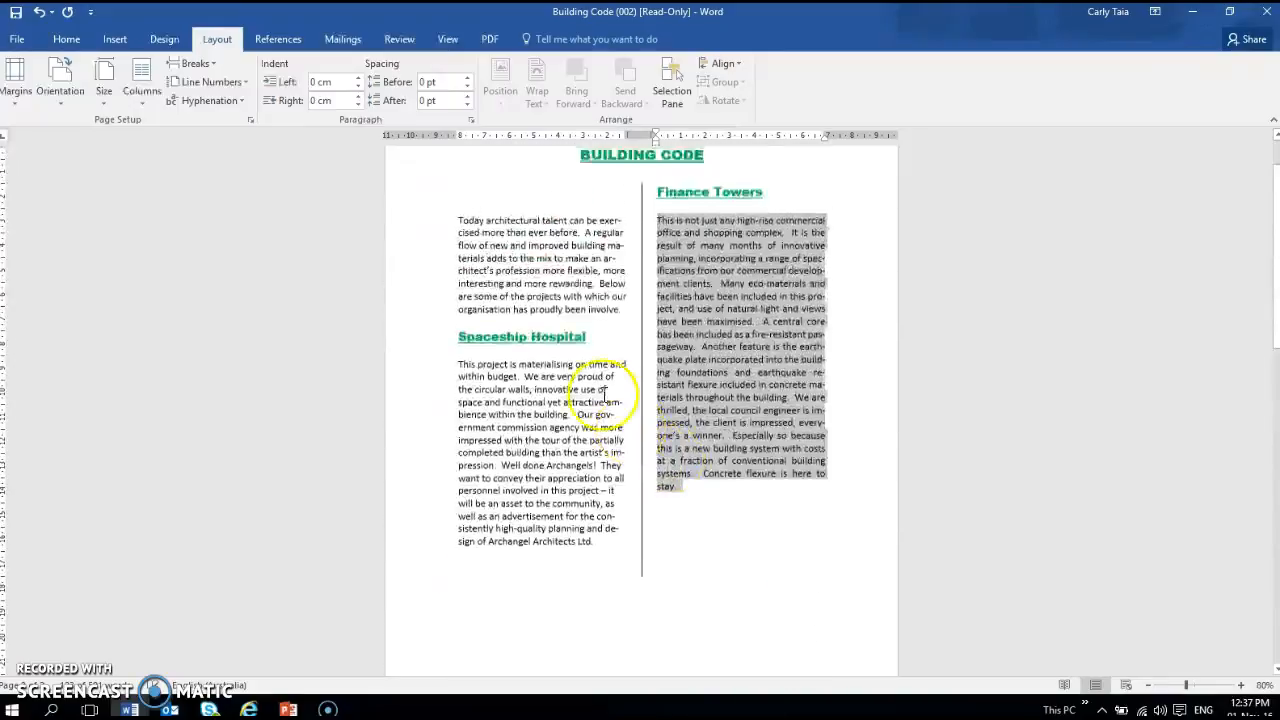
# Step: Add the word "justification" to the end of the Spaceship Hospital heading
pyautogui.click(591, 344)
pyautogui.scroll(-7, 606, 400)
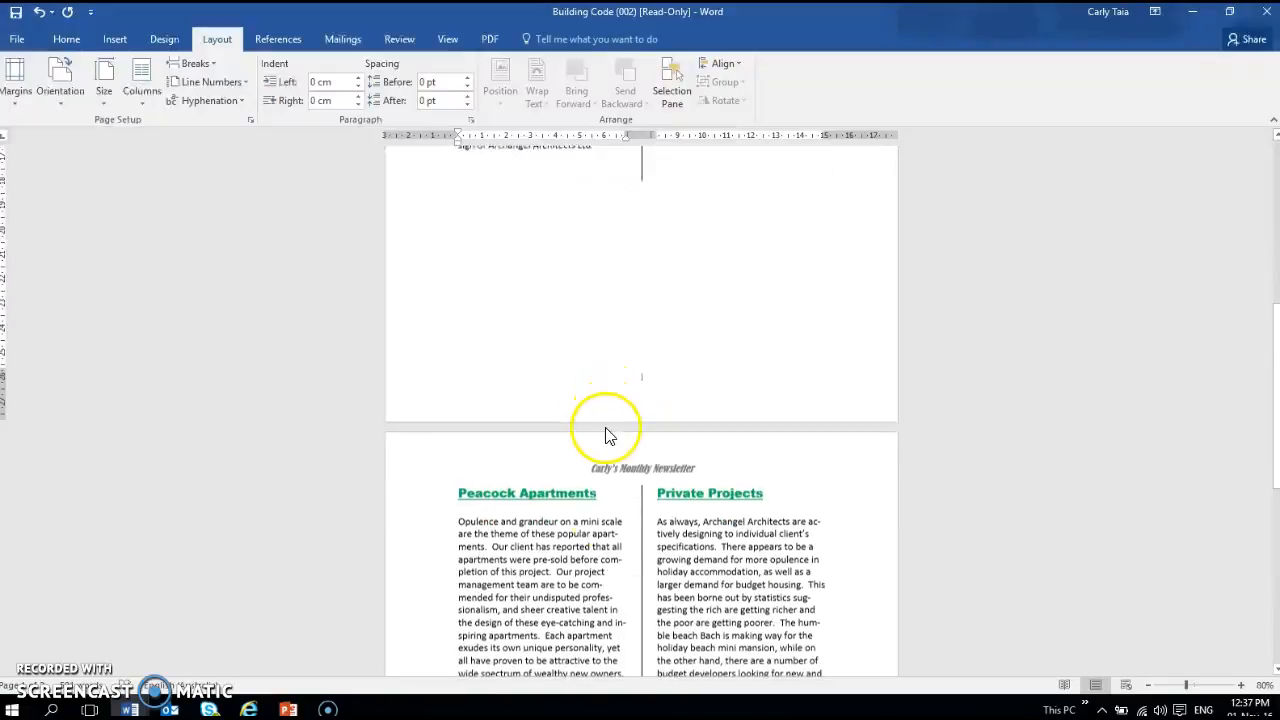
pyautogui.scroll(5, 604, 480)
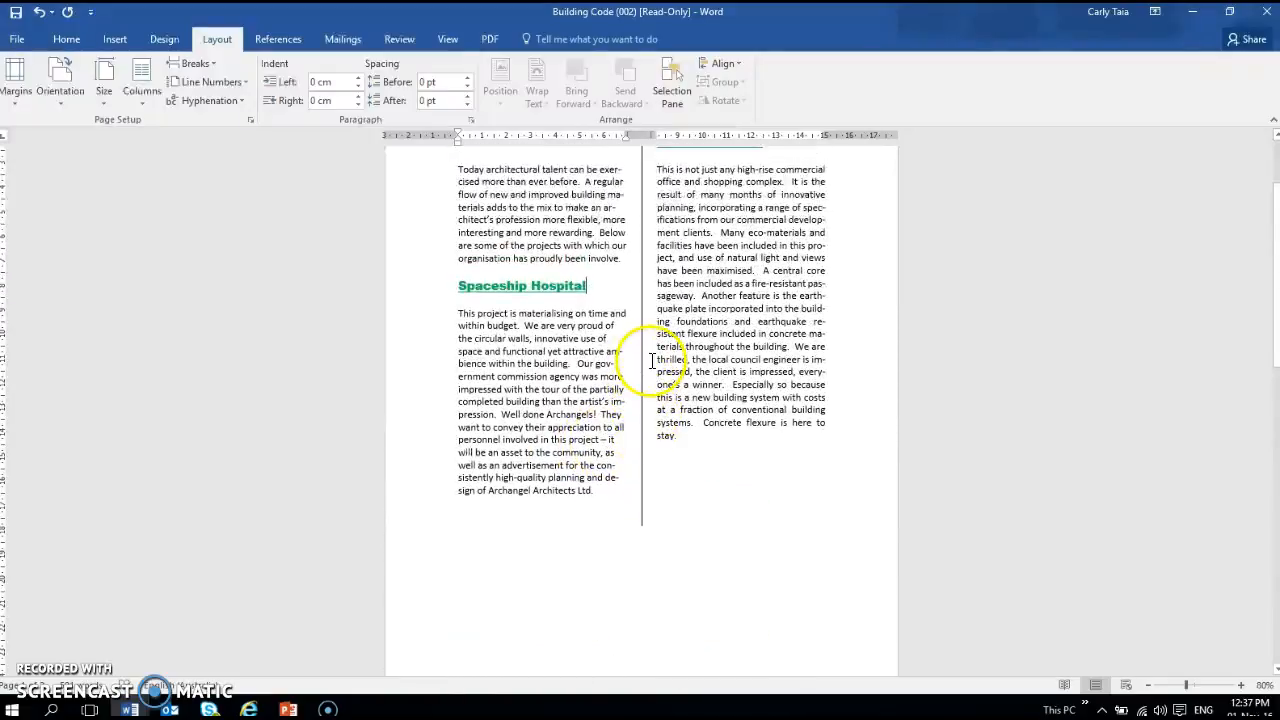
pyautogui.write('just')
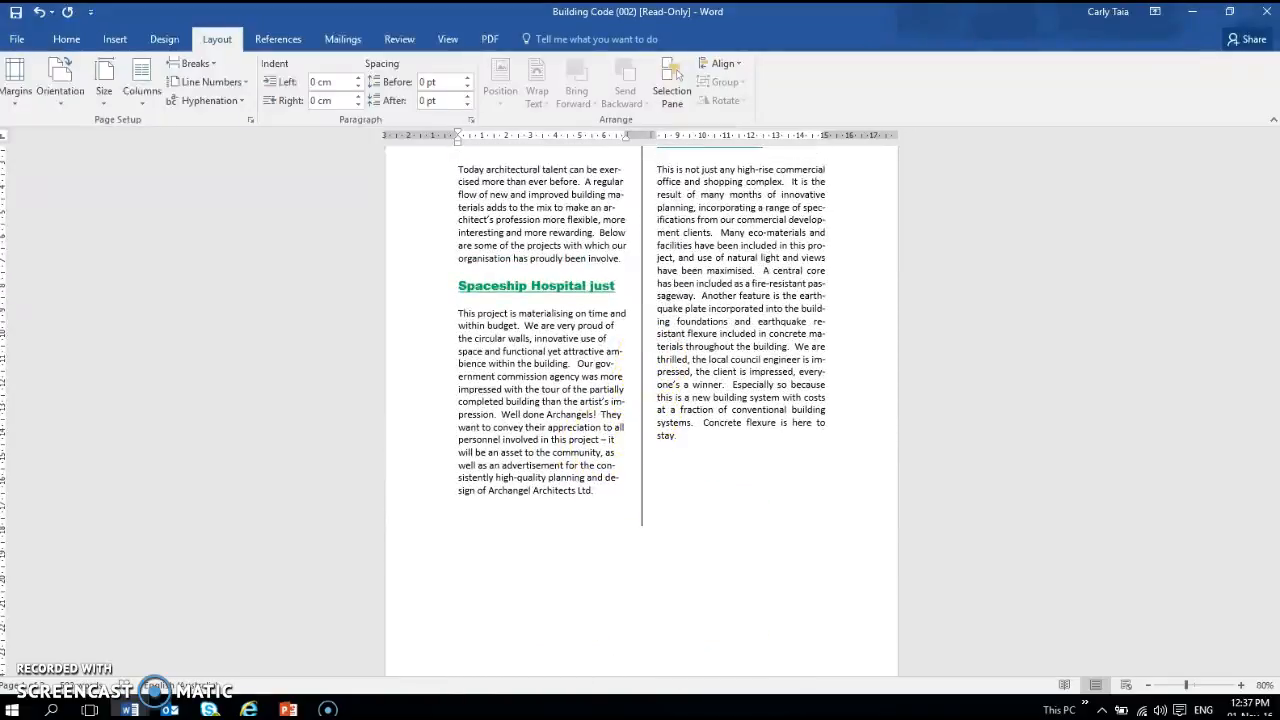
pyautogui.write('ification')
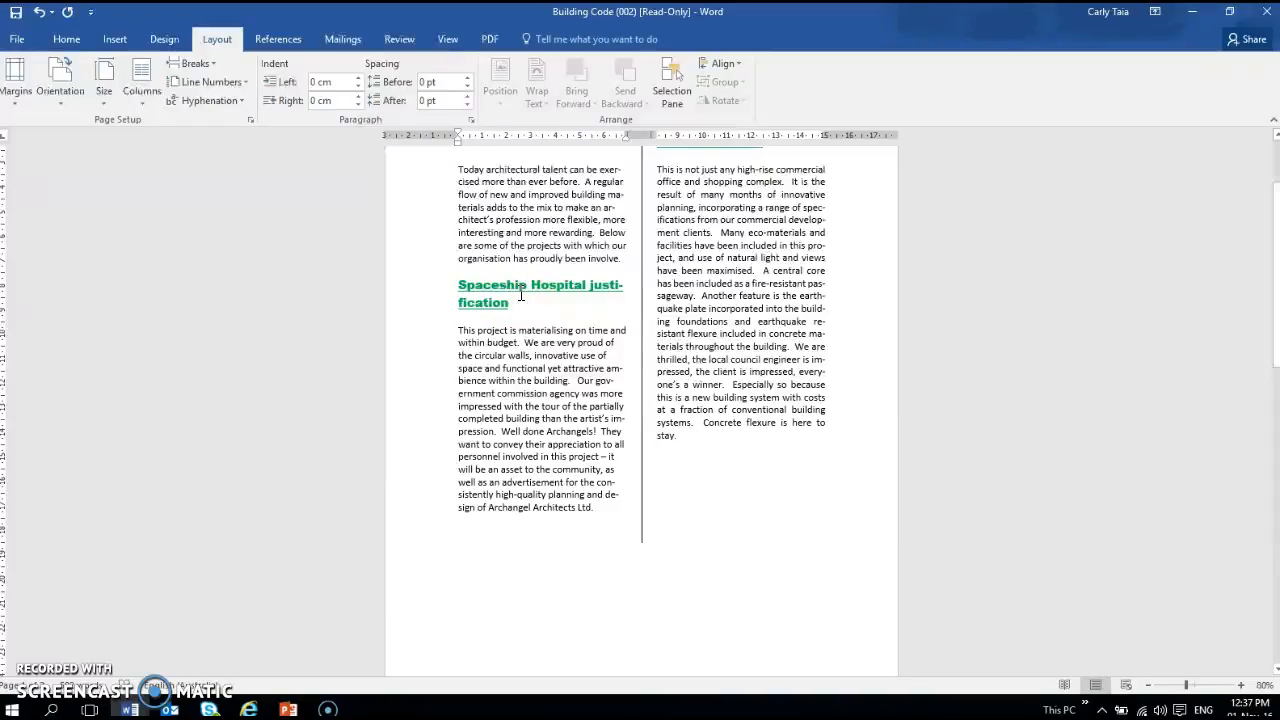
# Step: Set the Spaceship Hospital justification heading's paragraph to Don't hyphenate
pyautogui.scroll(2, 521, 292)
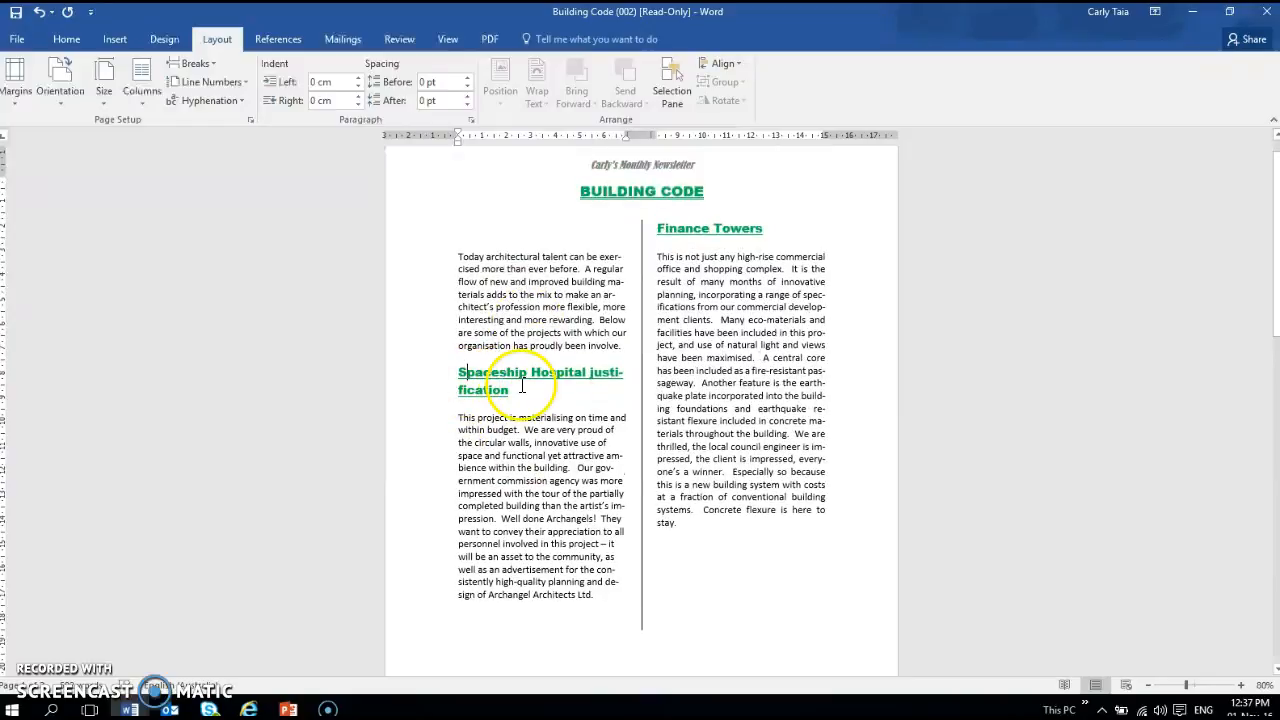
pyautogui.click(471, 120)
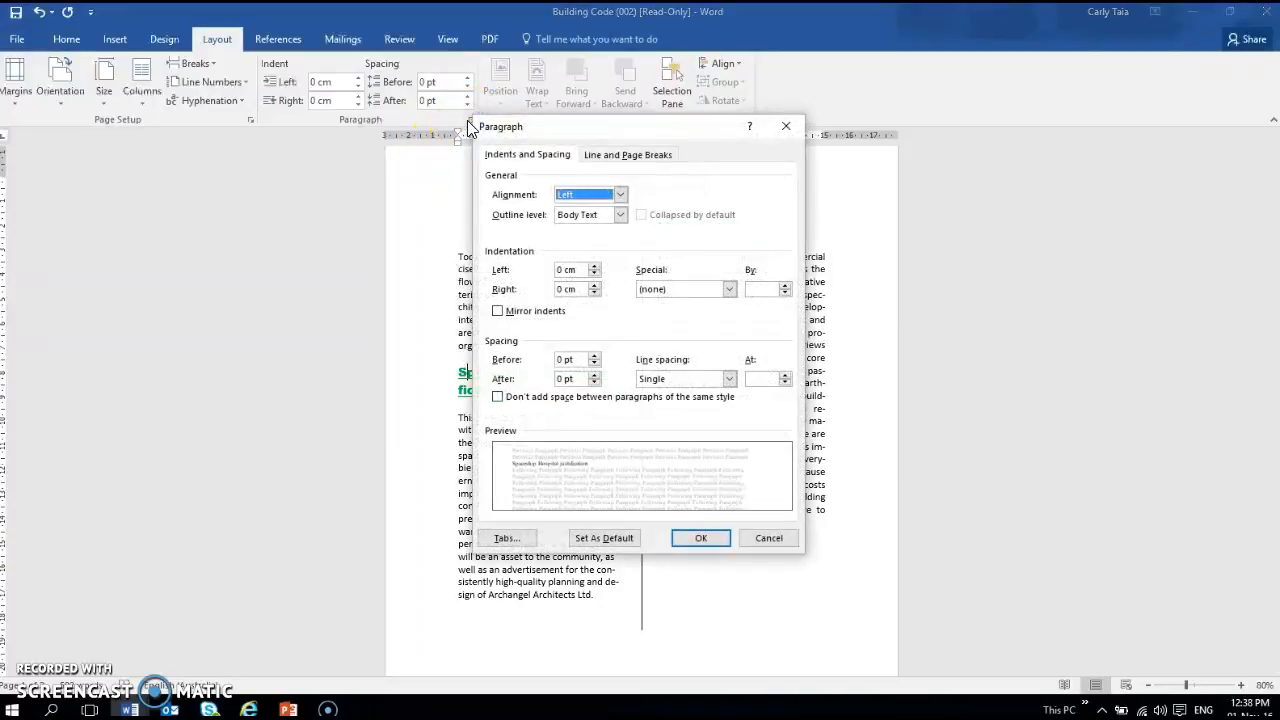
pyautogui.click(598, 155)
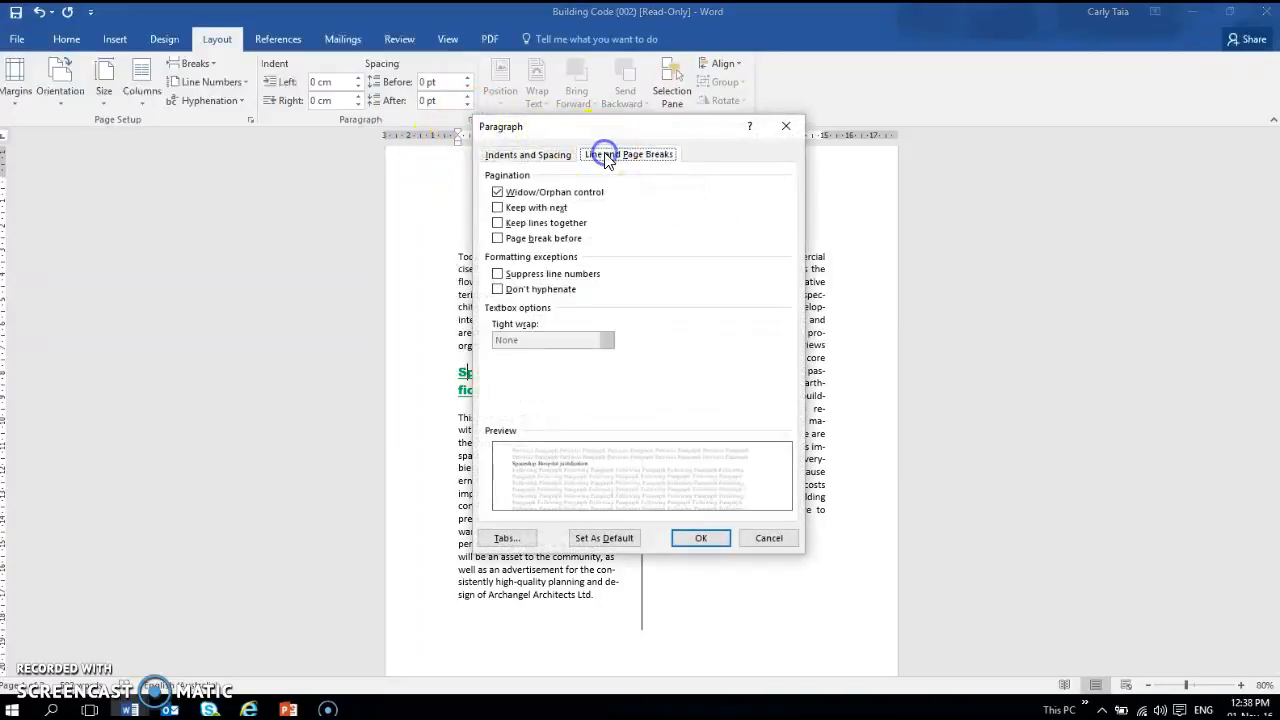
pyautogui.click(497, 290)
pyautogui.click(700, 538)
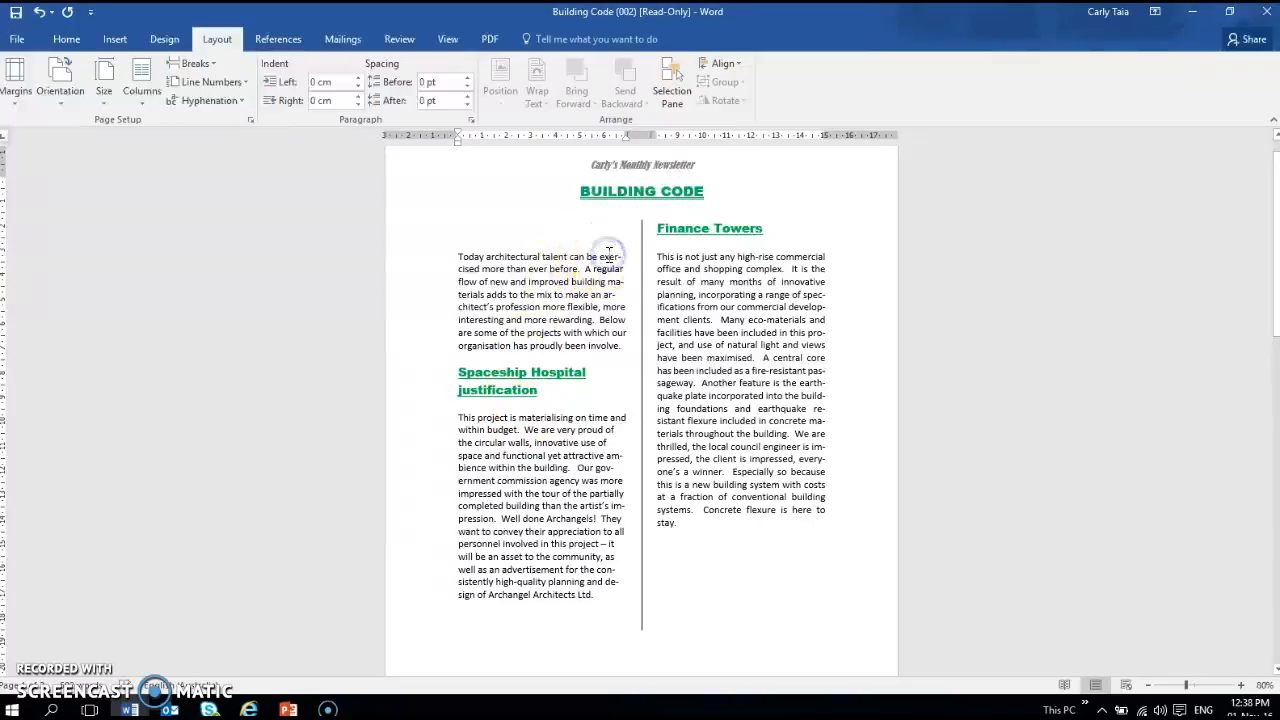
# Step: Examine the hyphenated paragraphs and the headings in both columns of the first page
pyautogui.click(727, 343)
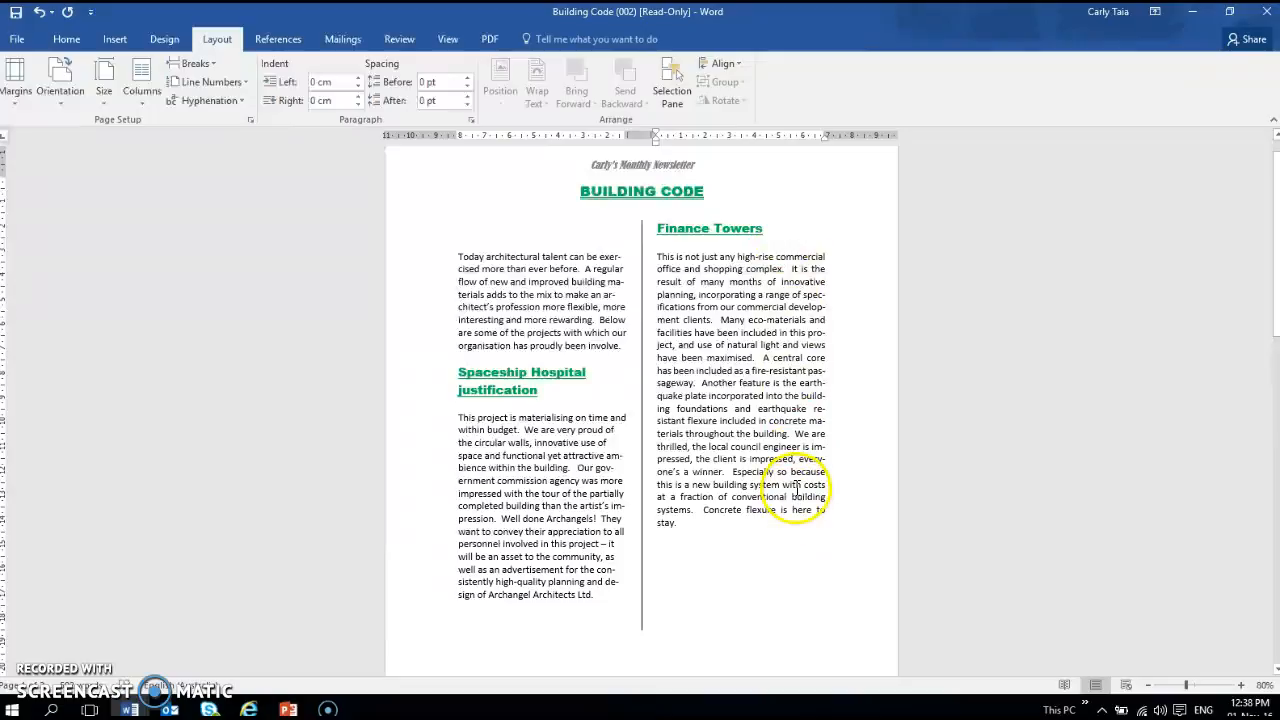
pyautogui.scroll(-3, 714, 400)
pyautogui.click(474, 323)
pyautogui.scroll(3, 474, 323)
pyautogui.click(684, 228)
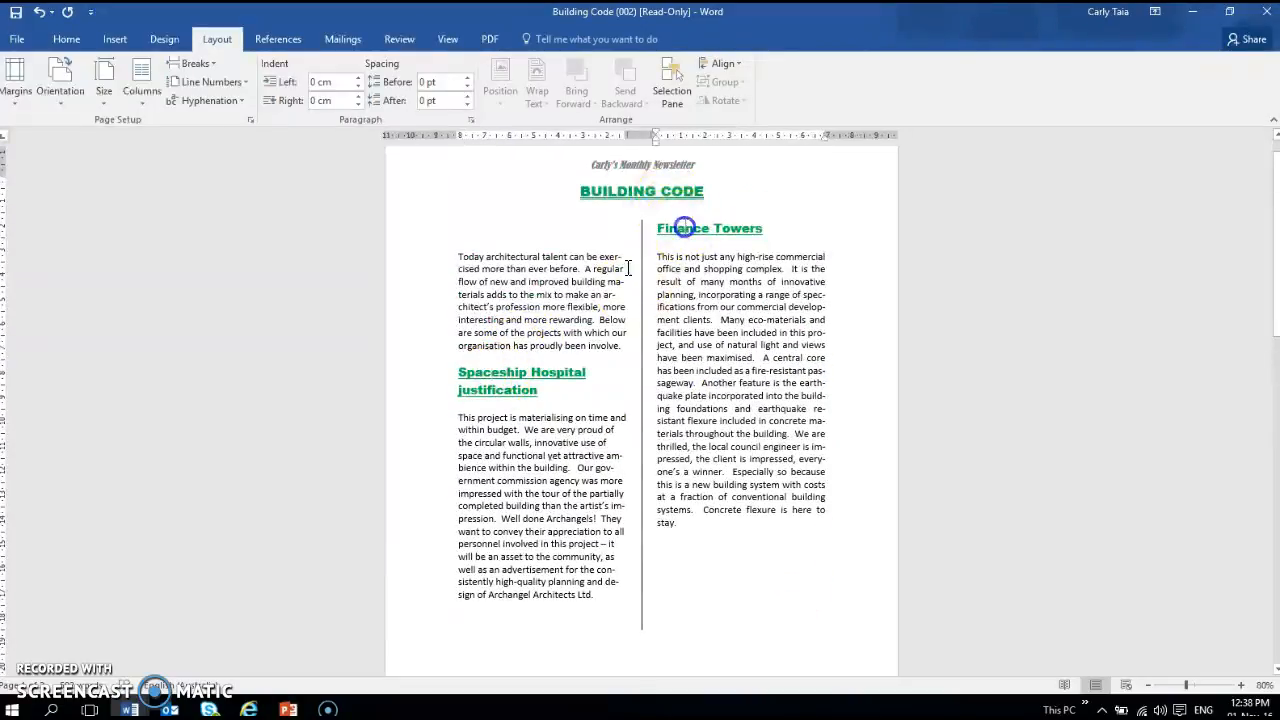
pyautogui.scroll(-4, 560, 356)
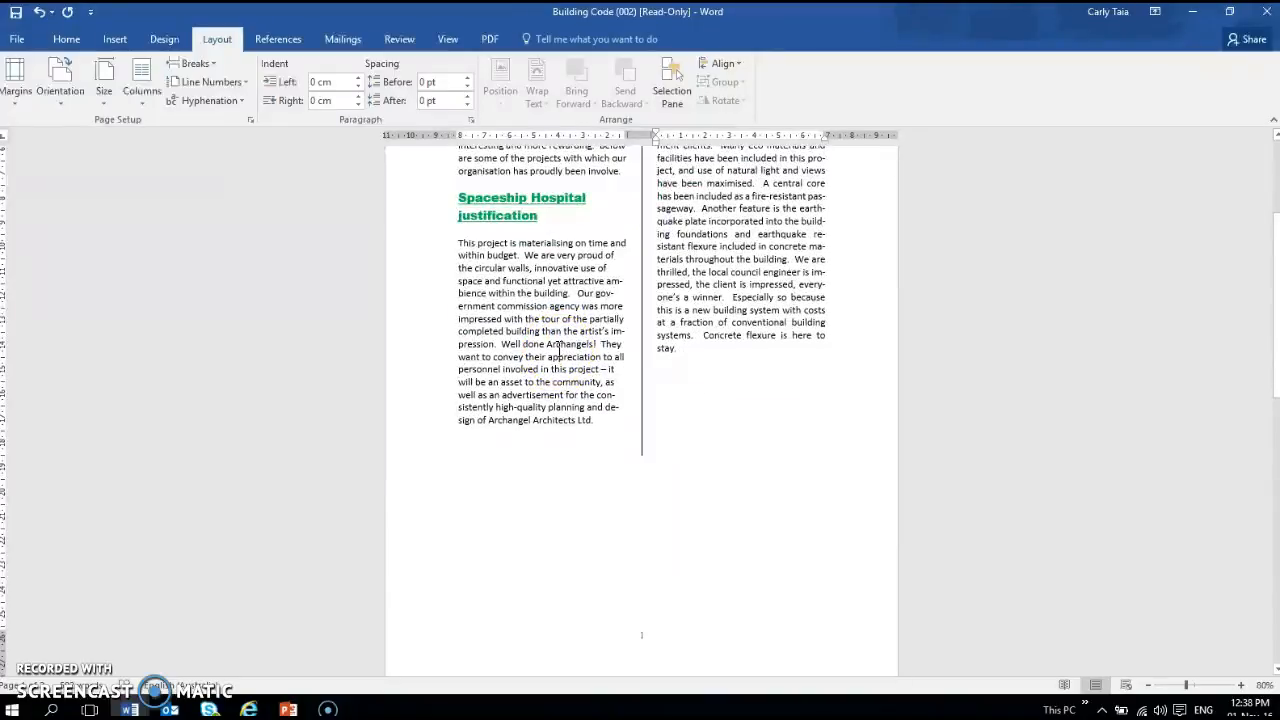
pyautogui.scroll(4, 559, 348)
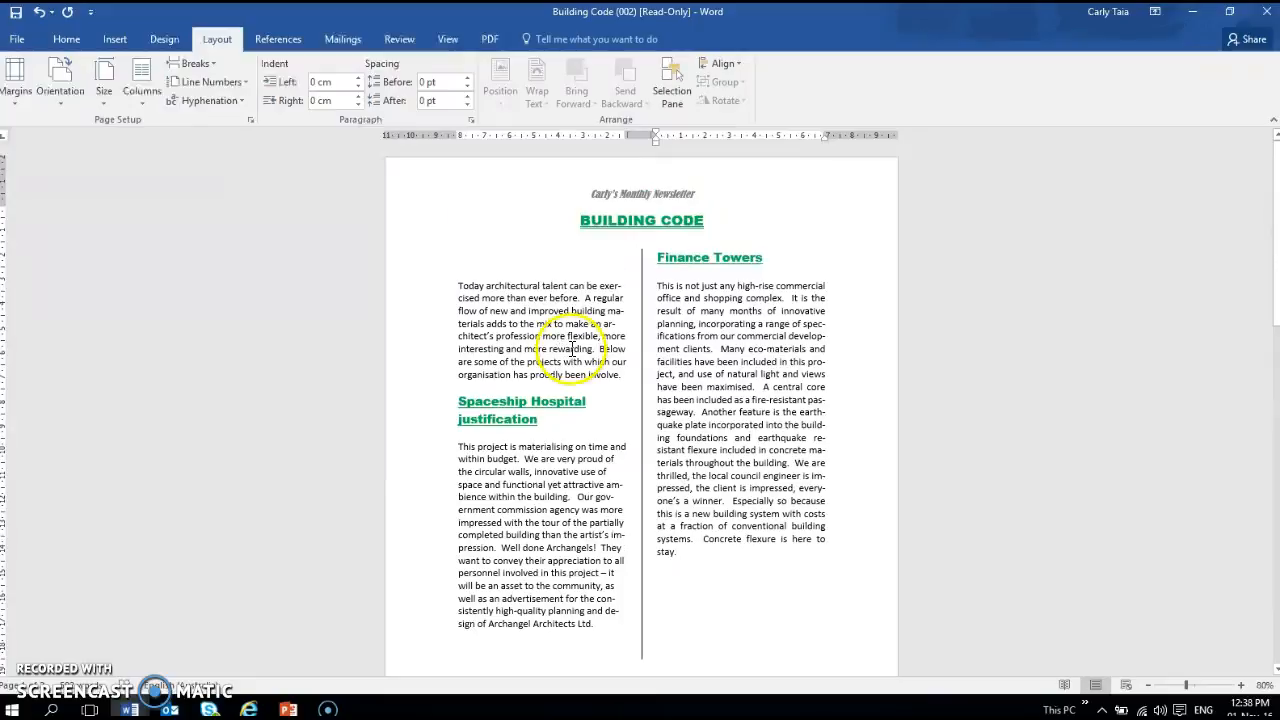
# Step: Add a ½ pt finely dashed Box border around the Monthly Newsletter paragraph in the page header and return to the body text
pyautogui.doubleClick(657, 196)
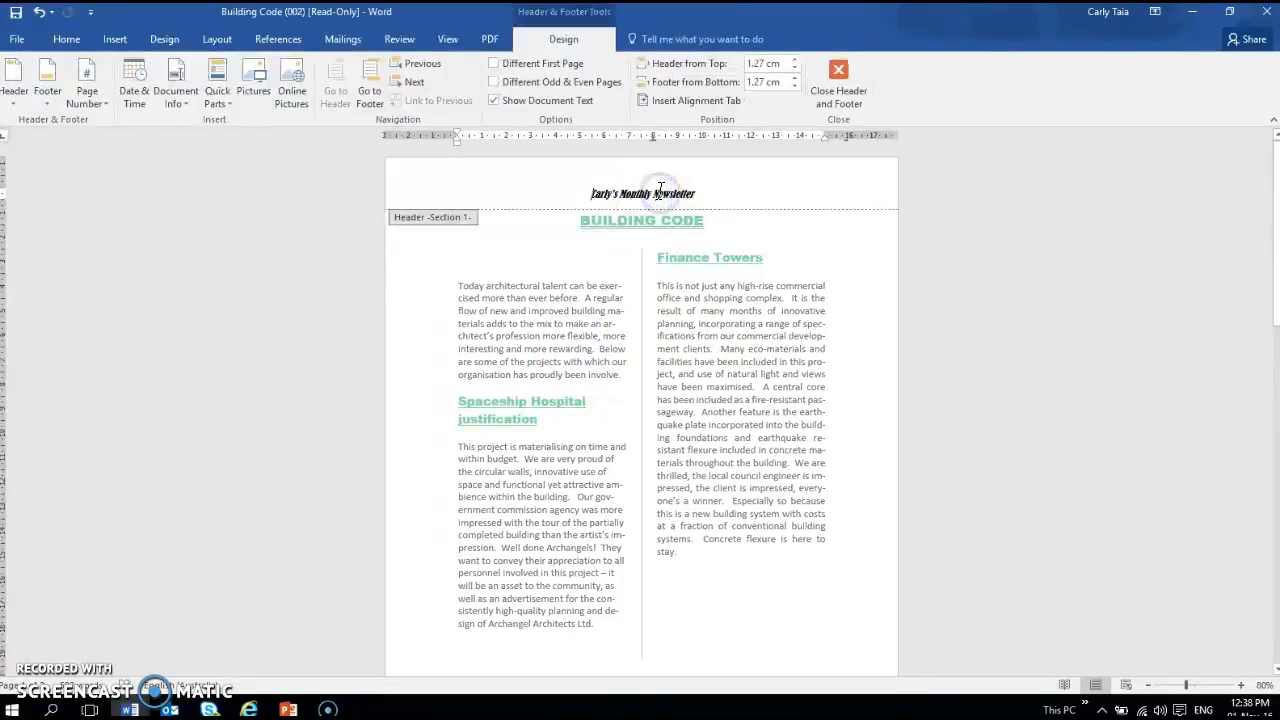
pyautogui.click(61, 46)
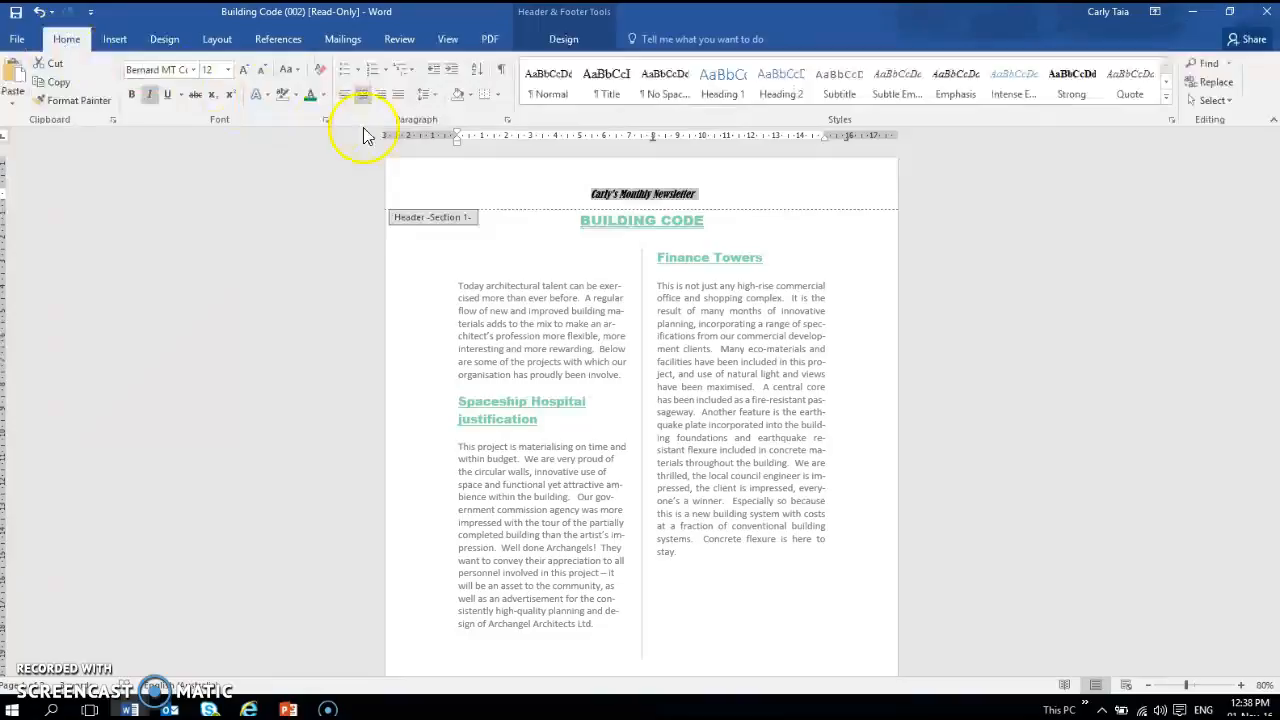
pyautogui.click(499, 97)
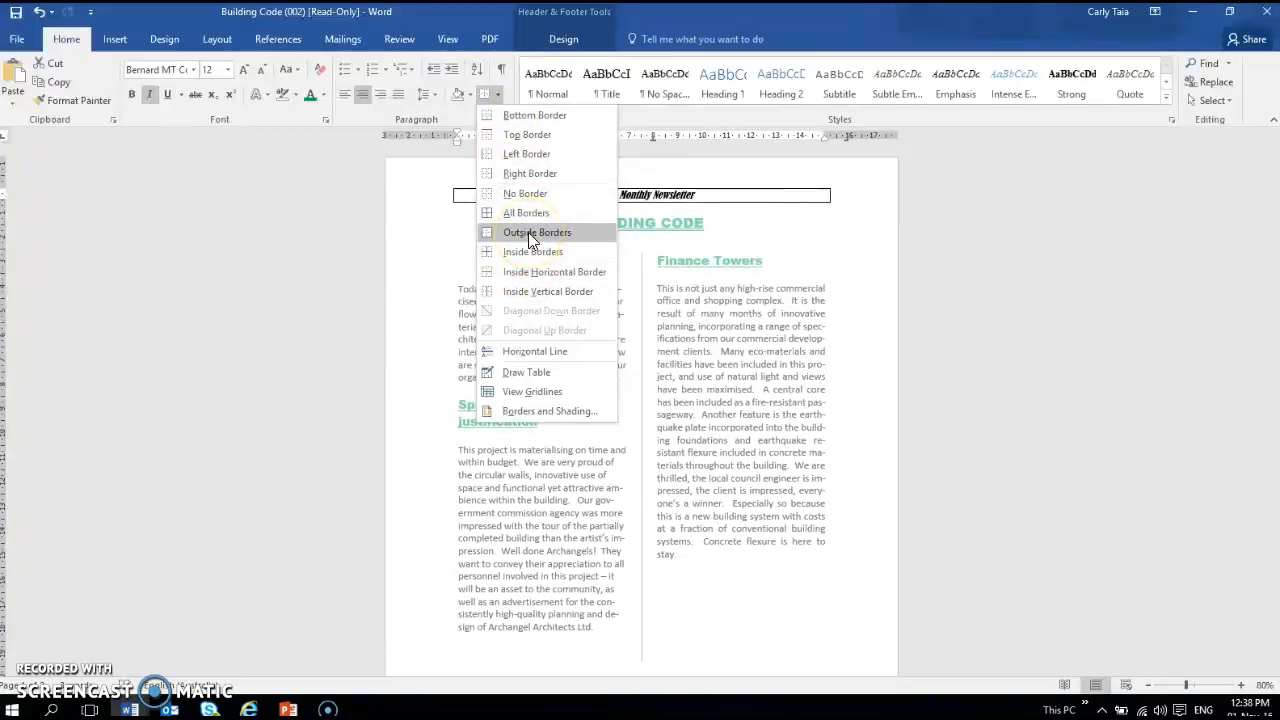
pyautogui.click(543, 411)
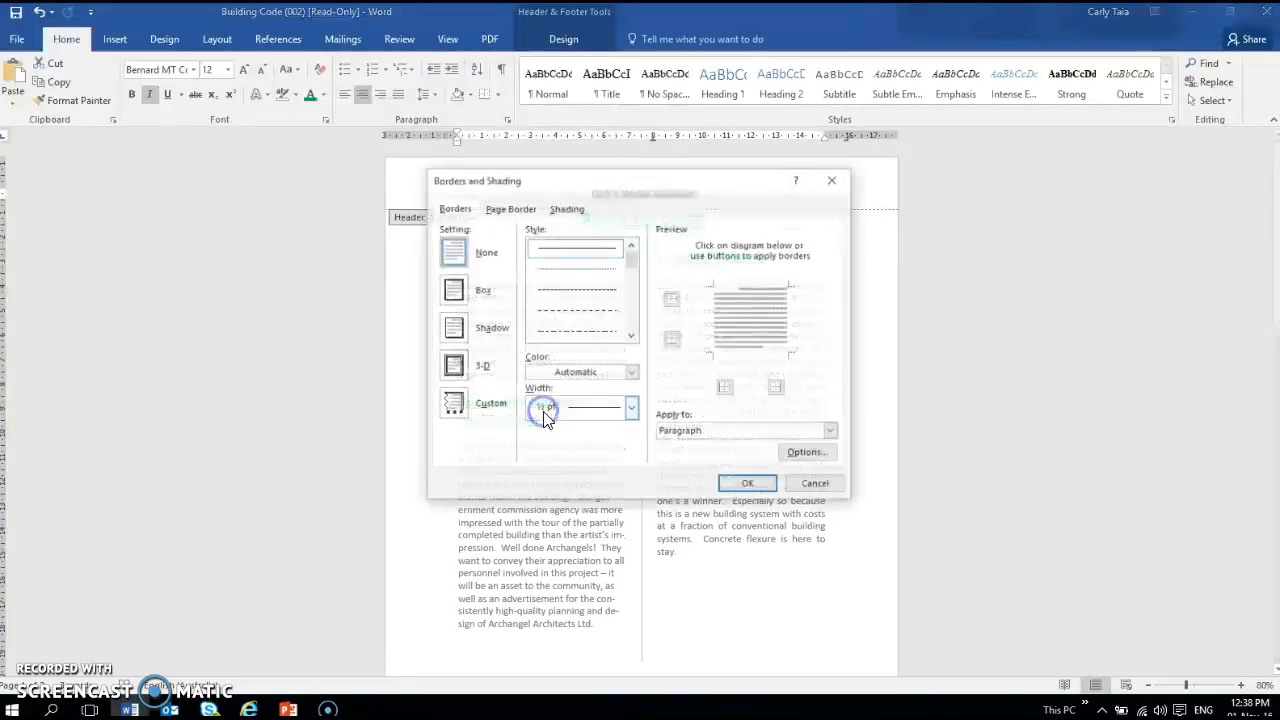
pyautogui.moveTo(635, 197)
pyautogui.mouseDown()
pyautogui.moveTo(1110, 255)
pyautogui.moveTo(888, 255)
pyautogui.mouseUp()
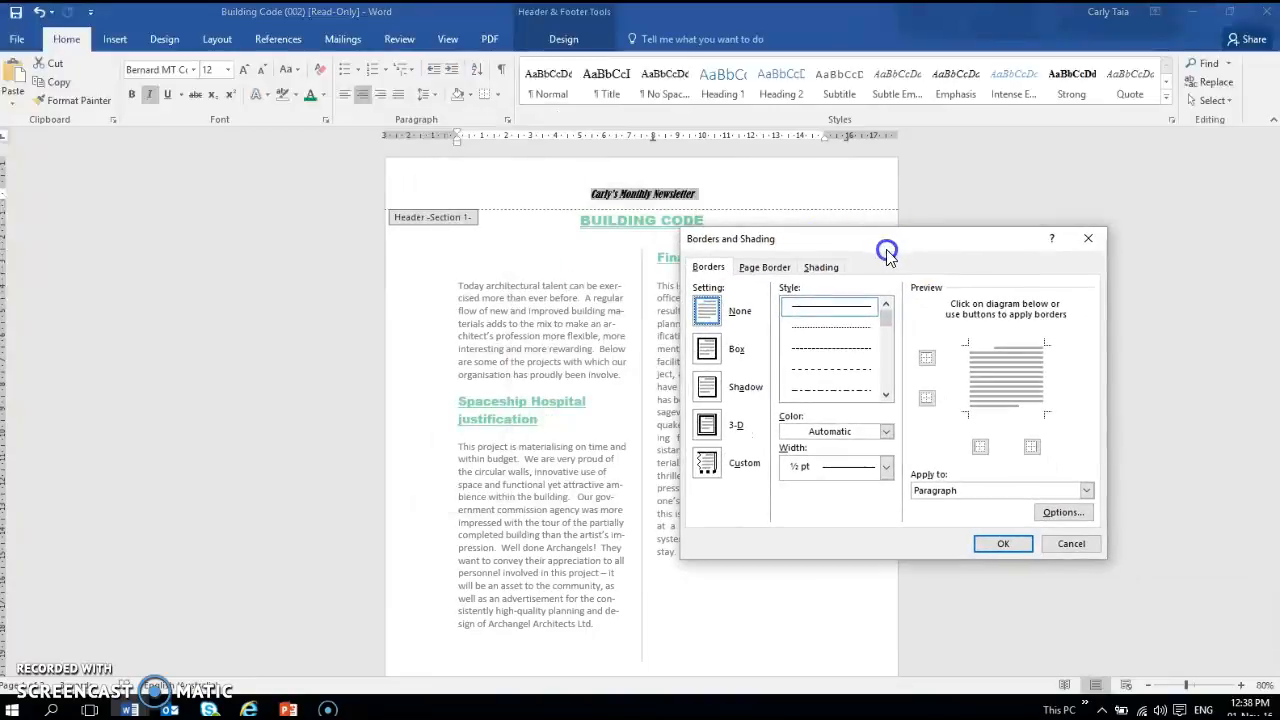
pyautogui.click(707, 350)
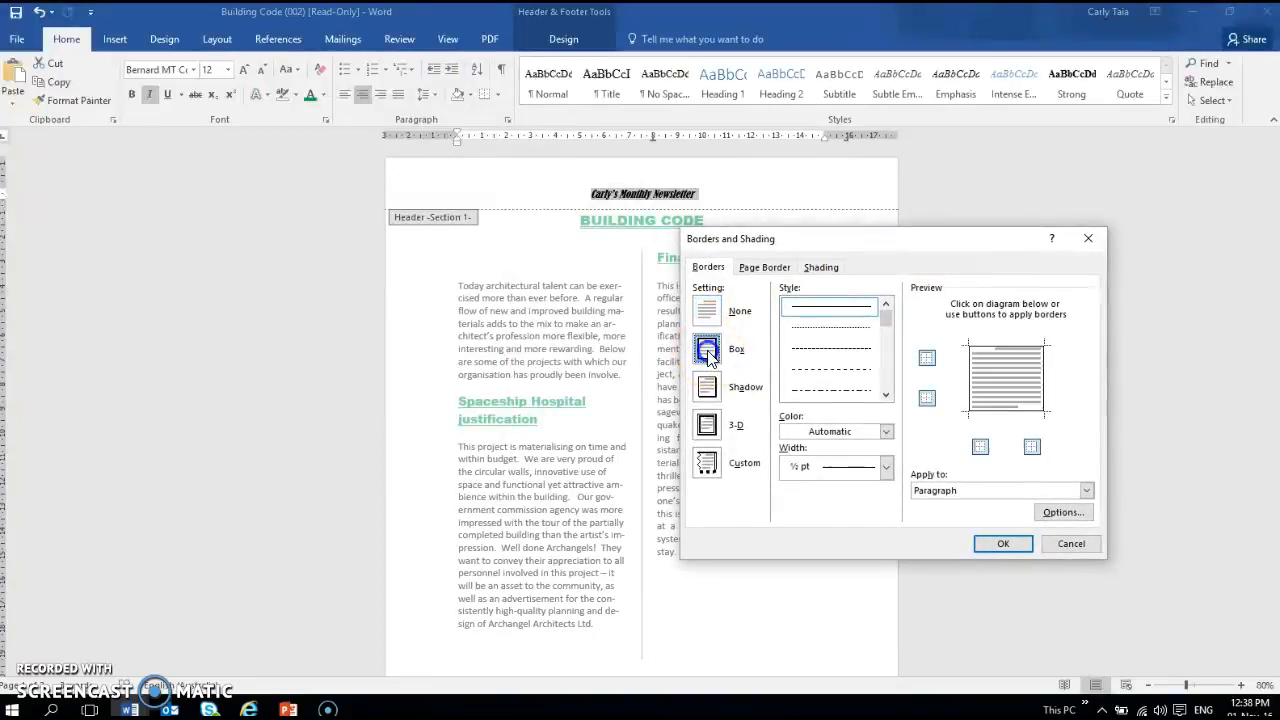
pyautogui.click(886, 467)
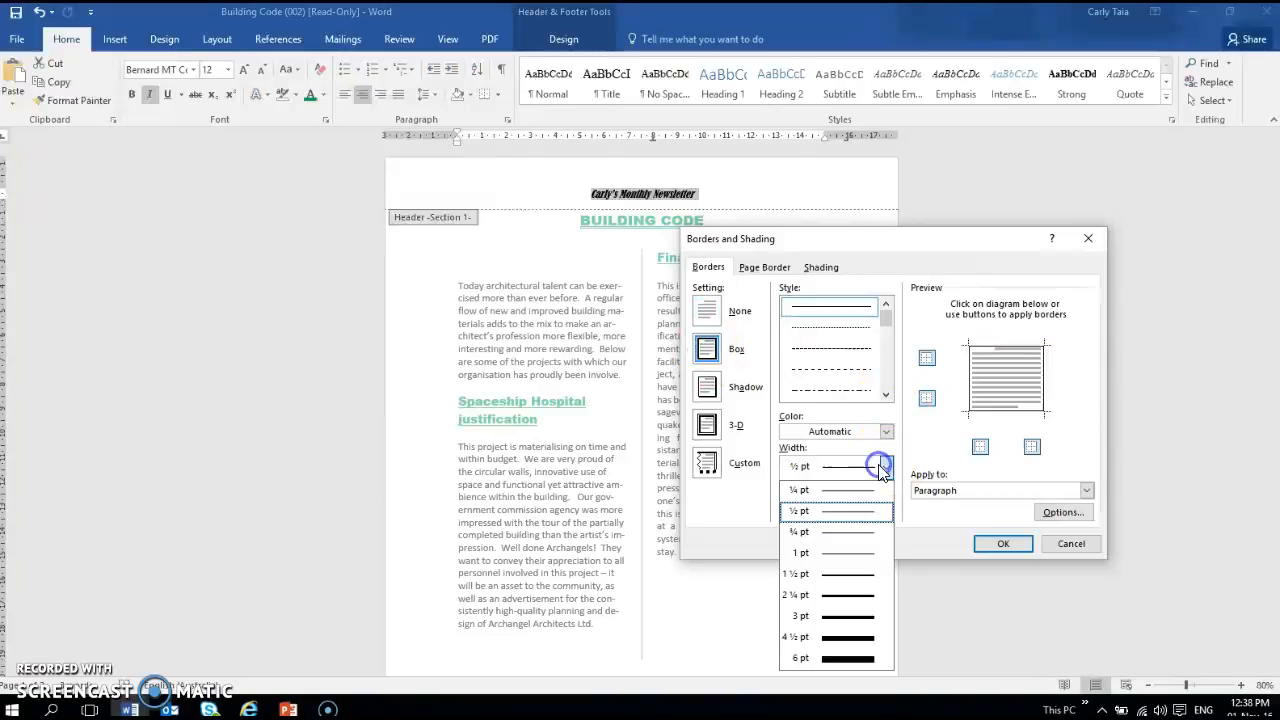
pyautogui.click(838, 553)
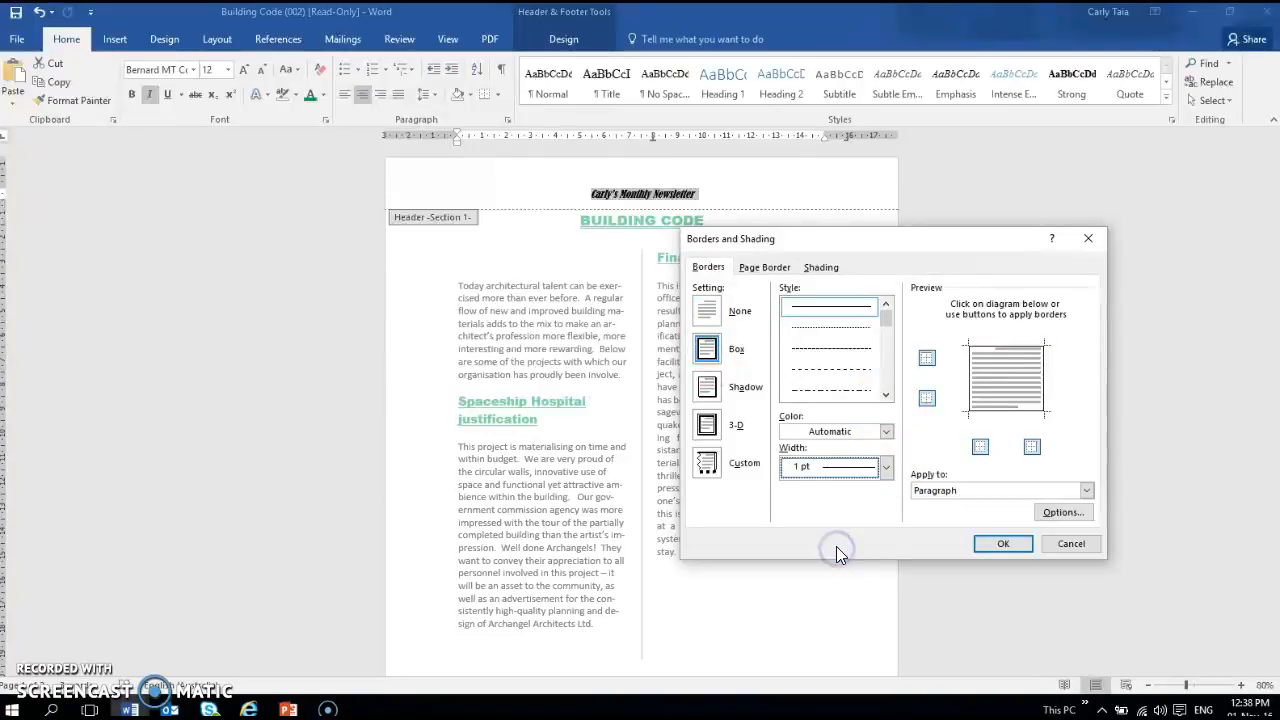
pyautogui.click(818, 347)
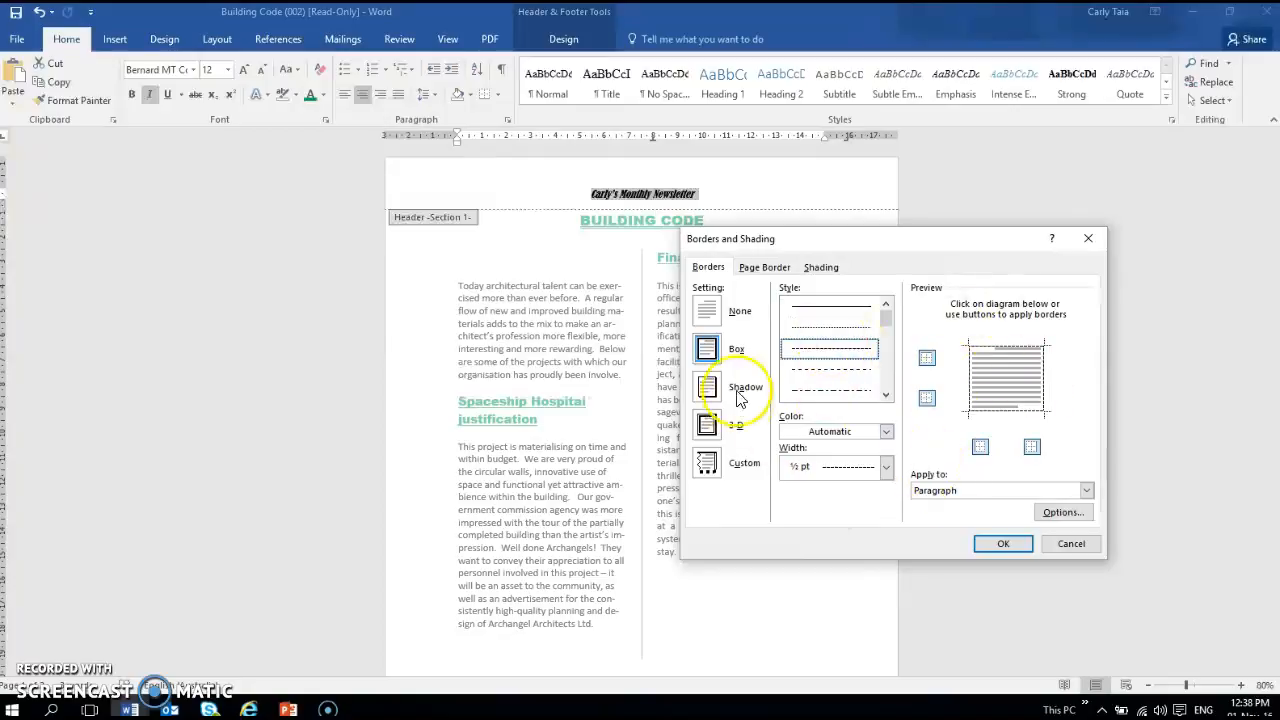
pyautogui.click(1004, 548)
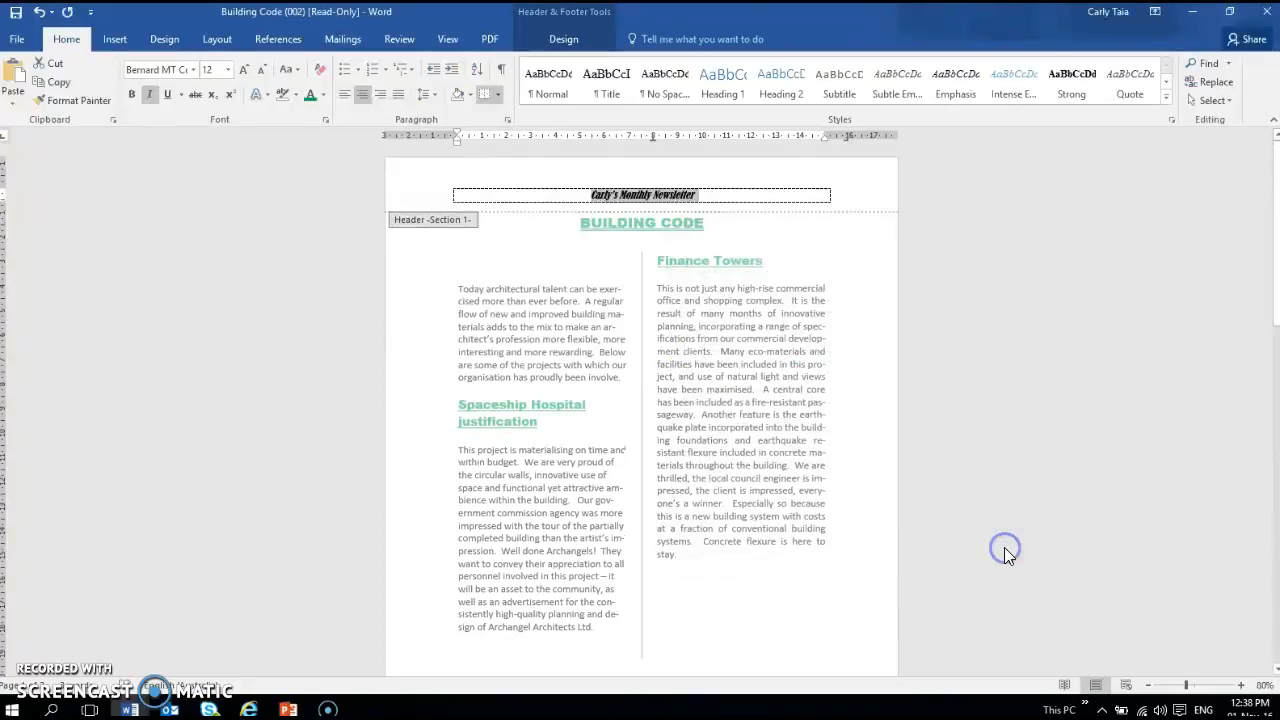
pyautogui.doubleClick(573, 285)
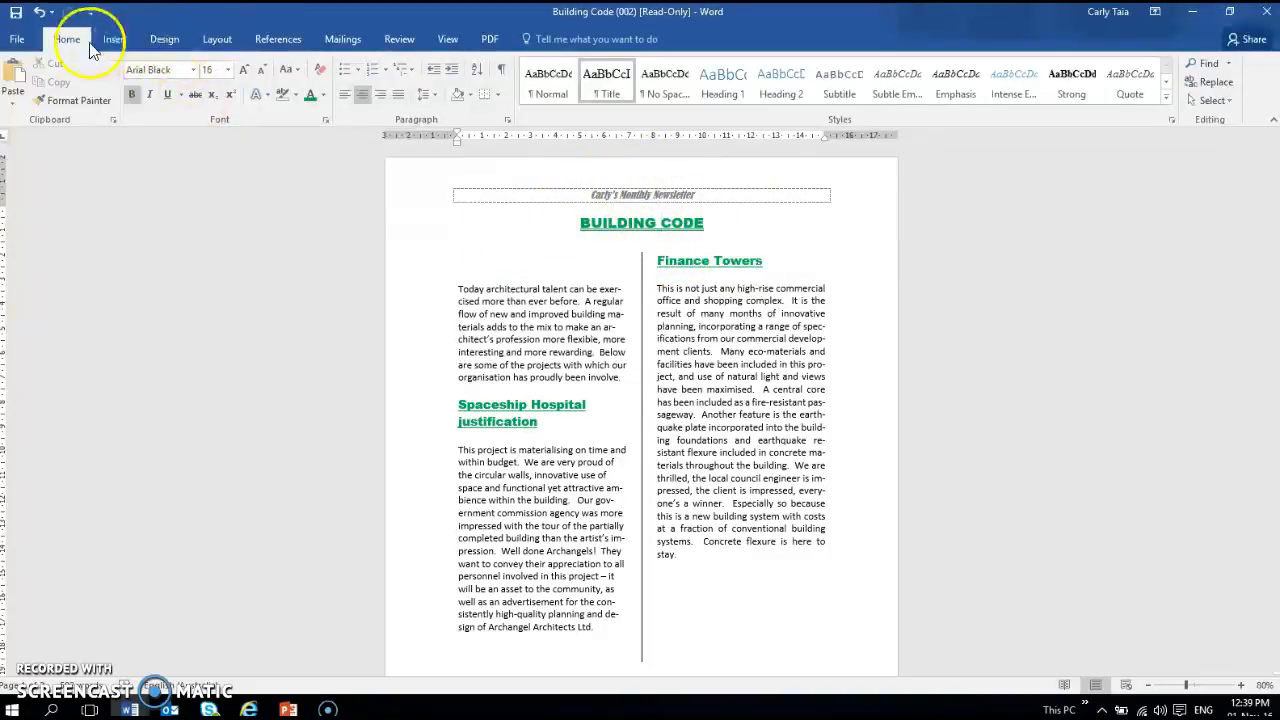
# Step: Start a page border for the whole document, try the Box, Shadow and 3-D settings, and choose Box
pyautogui.click(498, 95)
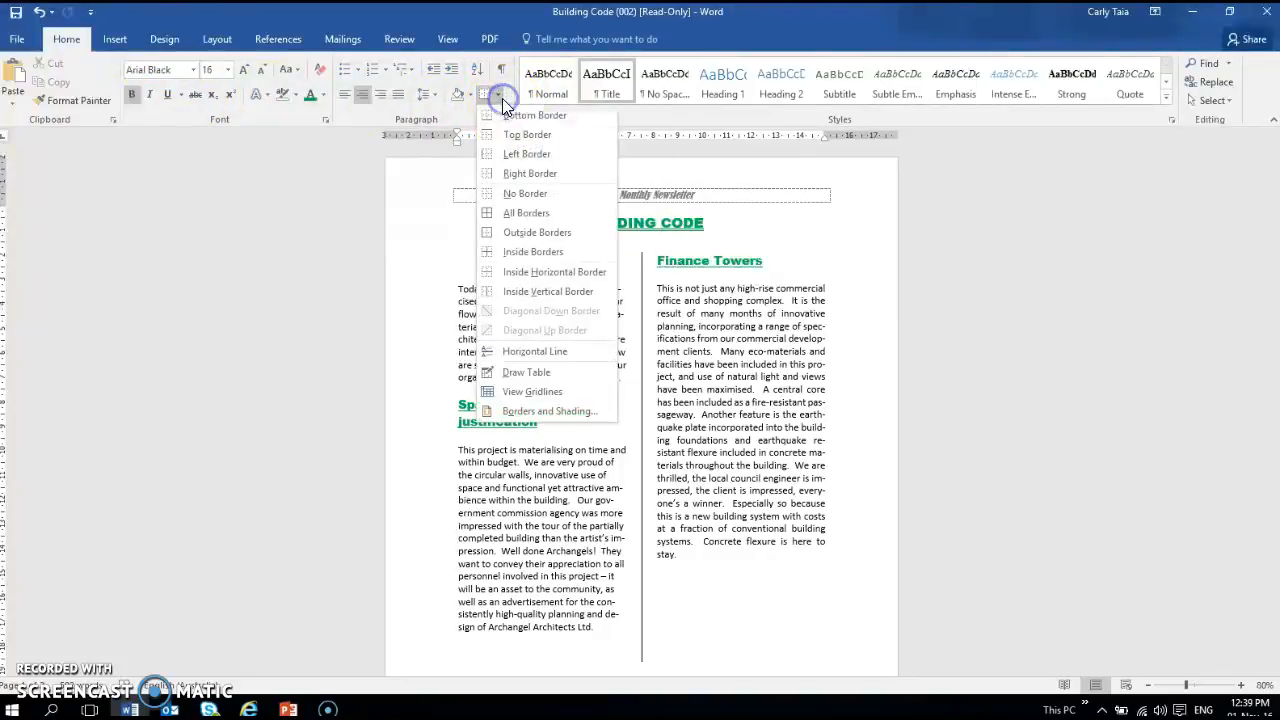
pyautogui.click(540, 411)
pyautogui.click(748, 267)
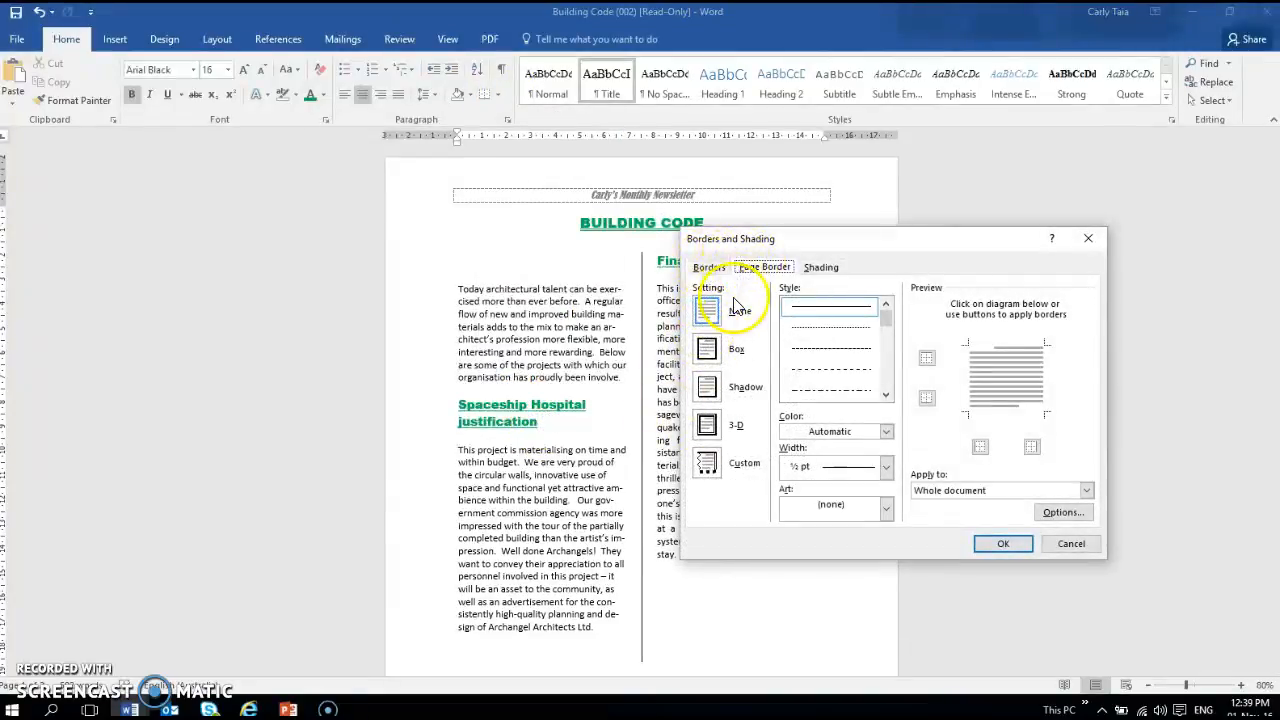
pyautogui.click(707, 349)
pyautogui.click(707, 387)
pyautogui.click(707, 349)
pyautogui.click(707, 387)
pyautogui.click(707, 425)
pyautogui.click(707, 349)
# Step: Give the page border a green double line ¾ pt wide and apply it to the whole document
pyautogui.click(886, 395)
pyautogui.click(886, 395)
pyautogui.click(825, 348)
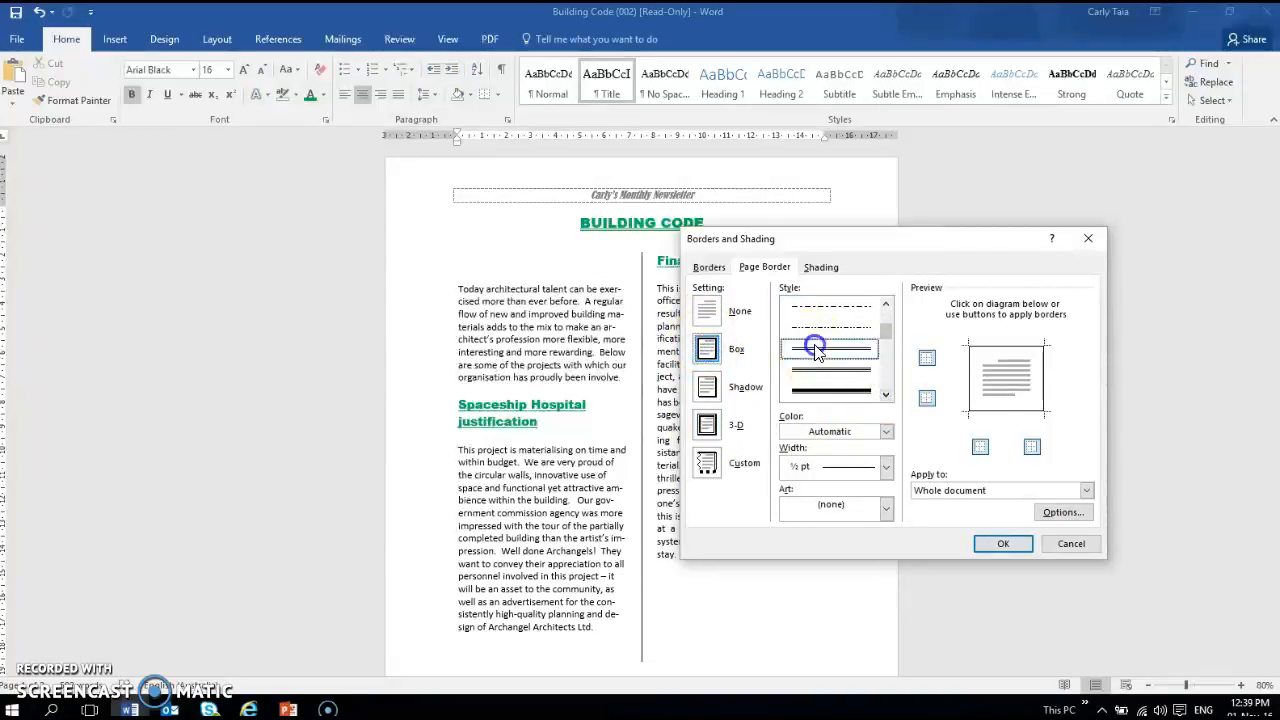
pyautogui.click(886, 470)
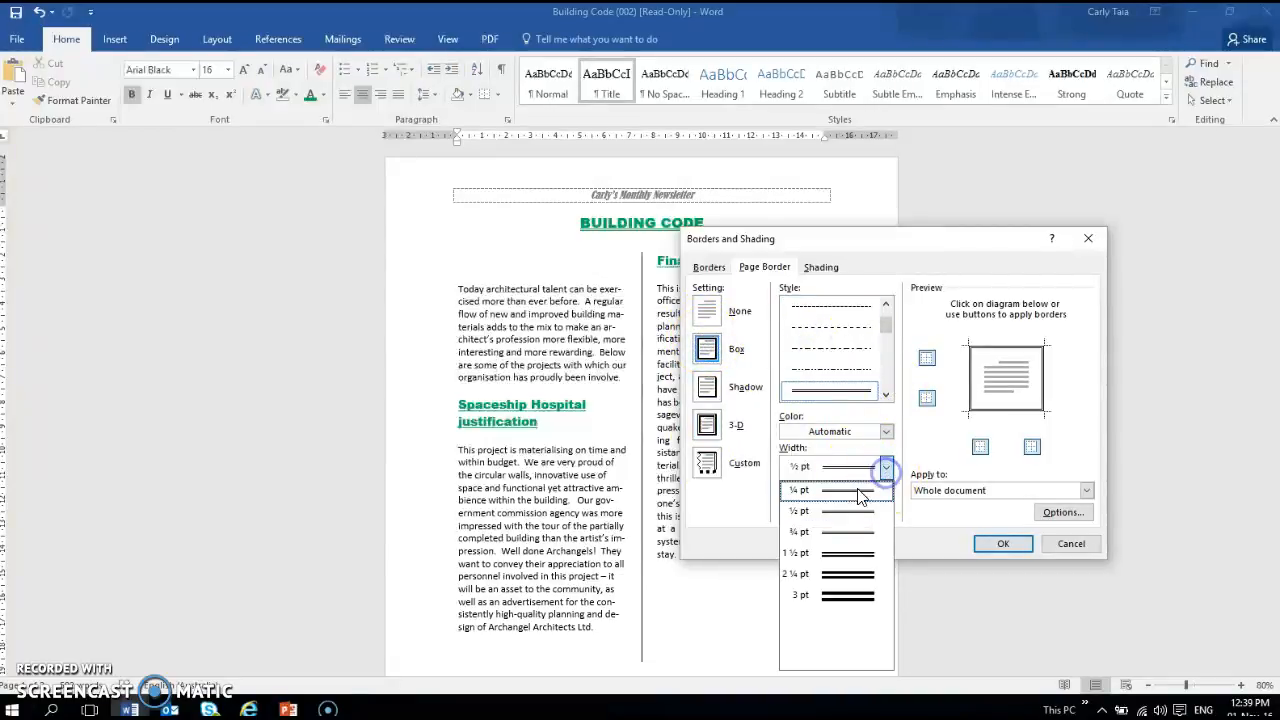
pyautogui.click(847, 532)
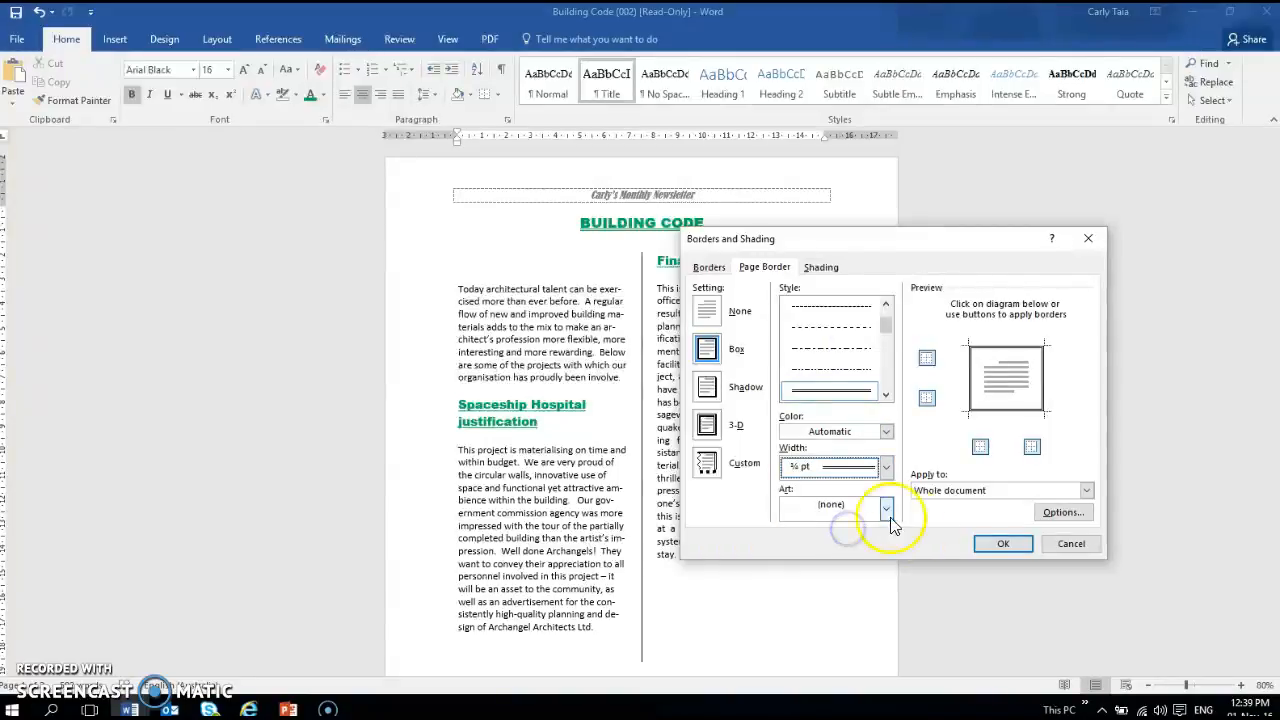
pyautogui.click(885, 432)
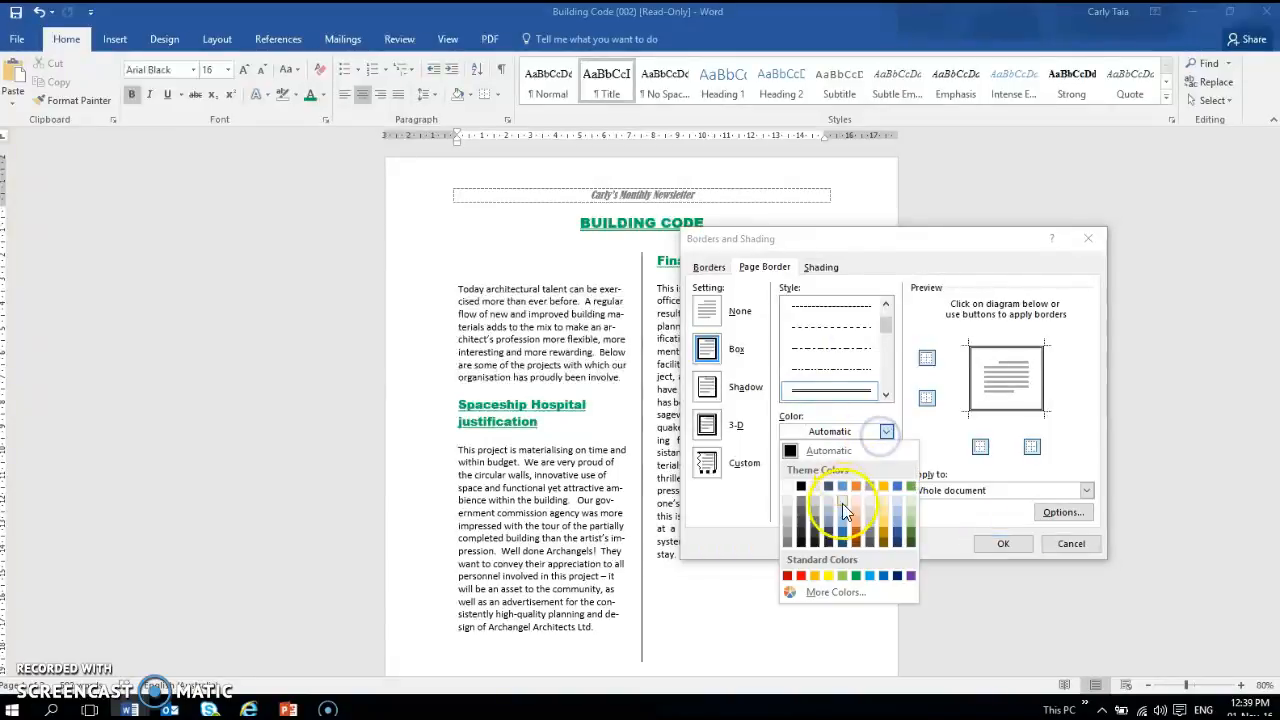
pyautogui.click(853, 577)
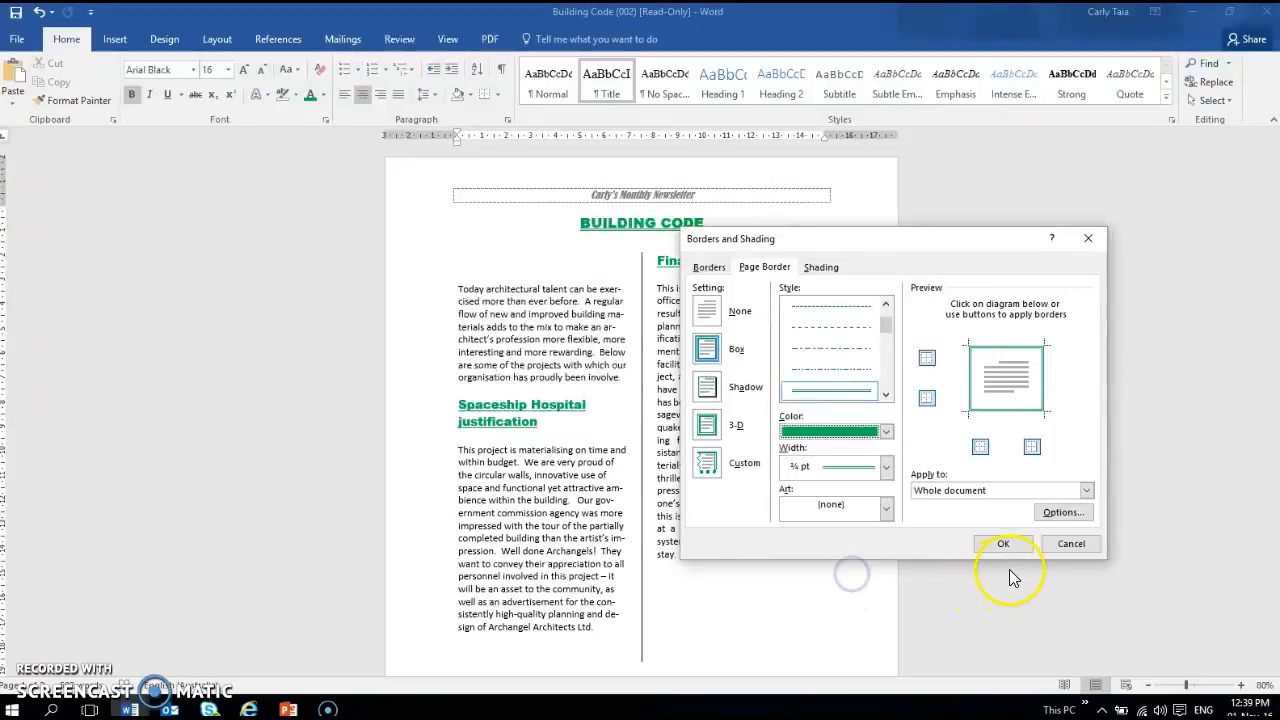
pyautogui.click(1003, 544)
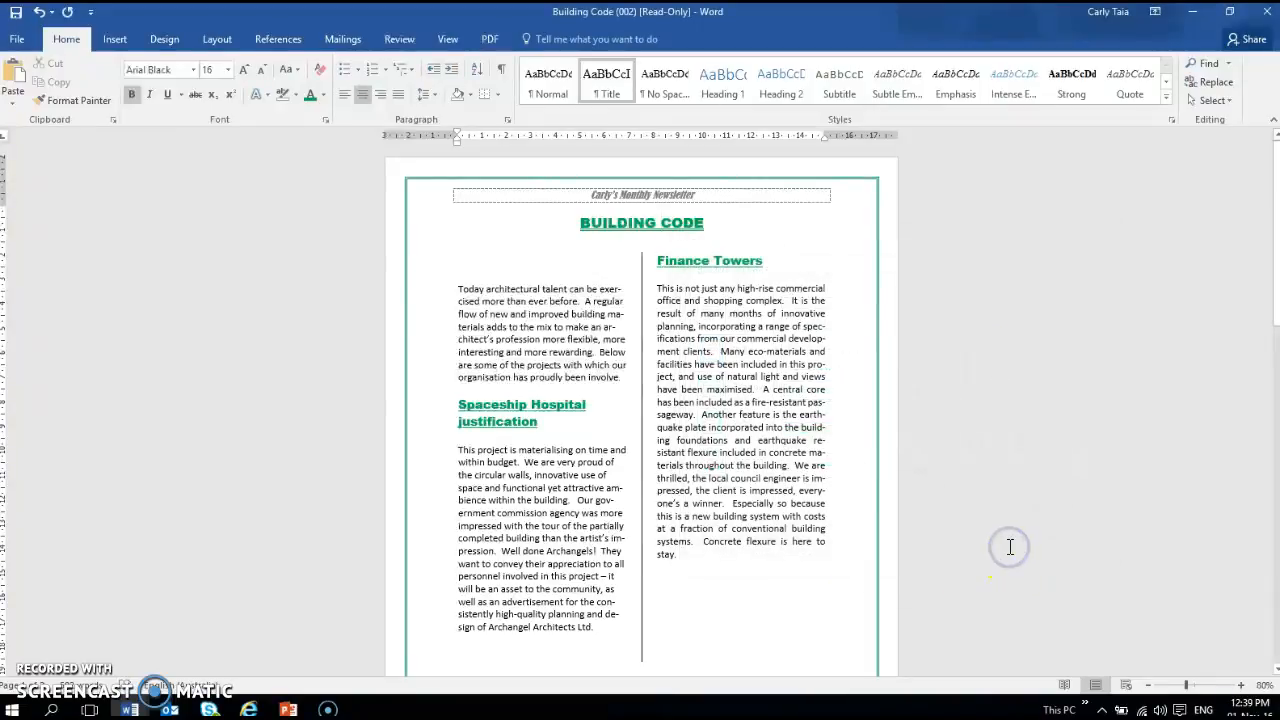
pyautogui.scroll(-3, 803, 435)
pyautogui.scroll(-10, 803, 435)
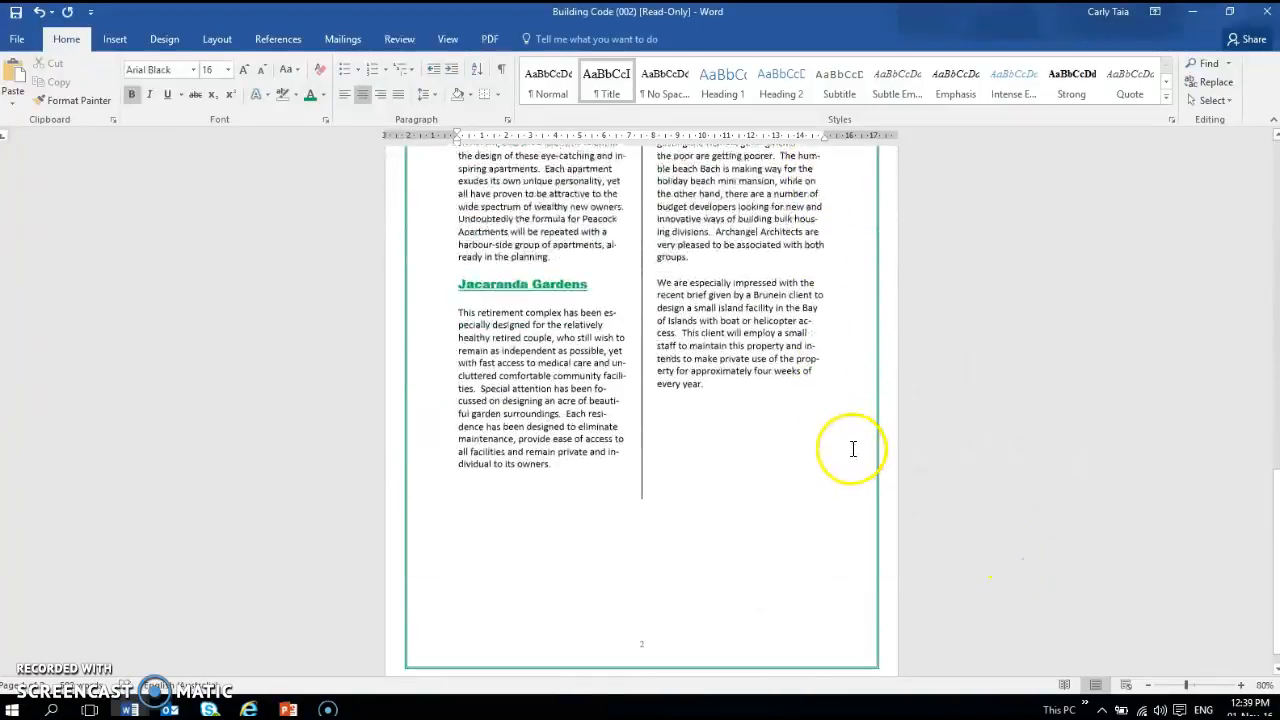
pyautogui.scroll(3, 874, 466)
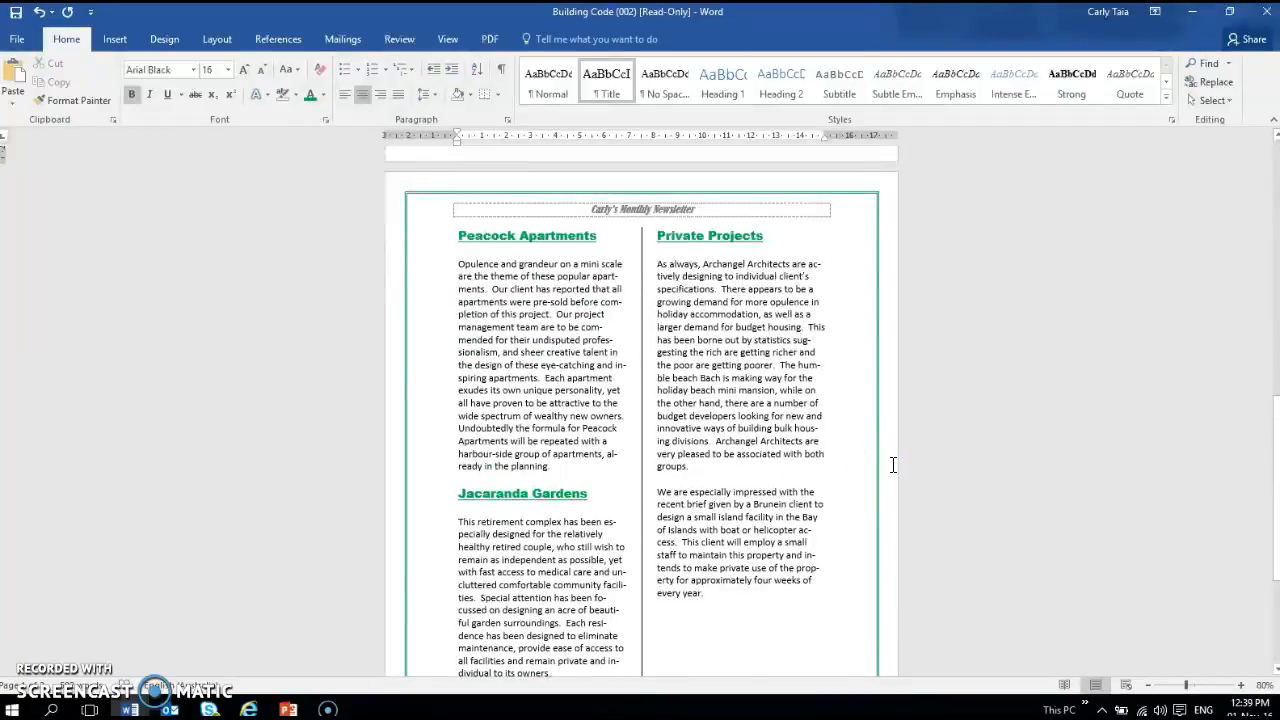
pyautogui.scroll(12, 893, 464)
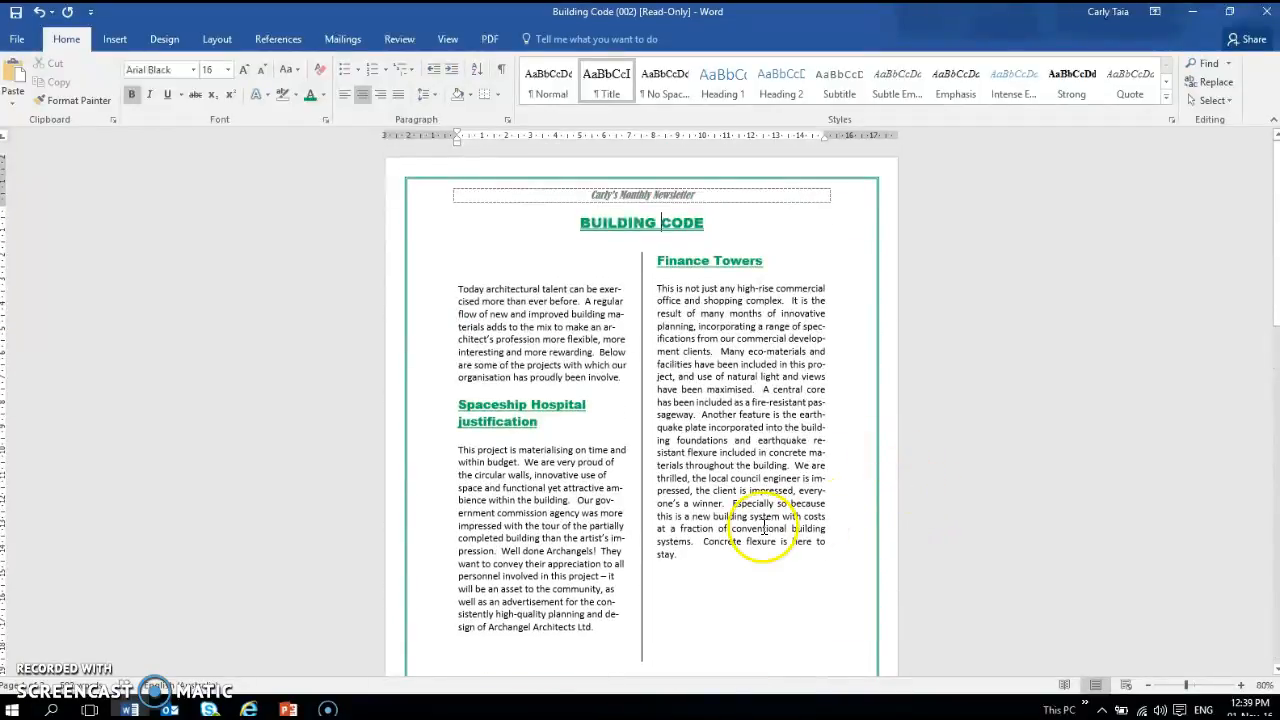